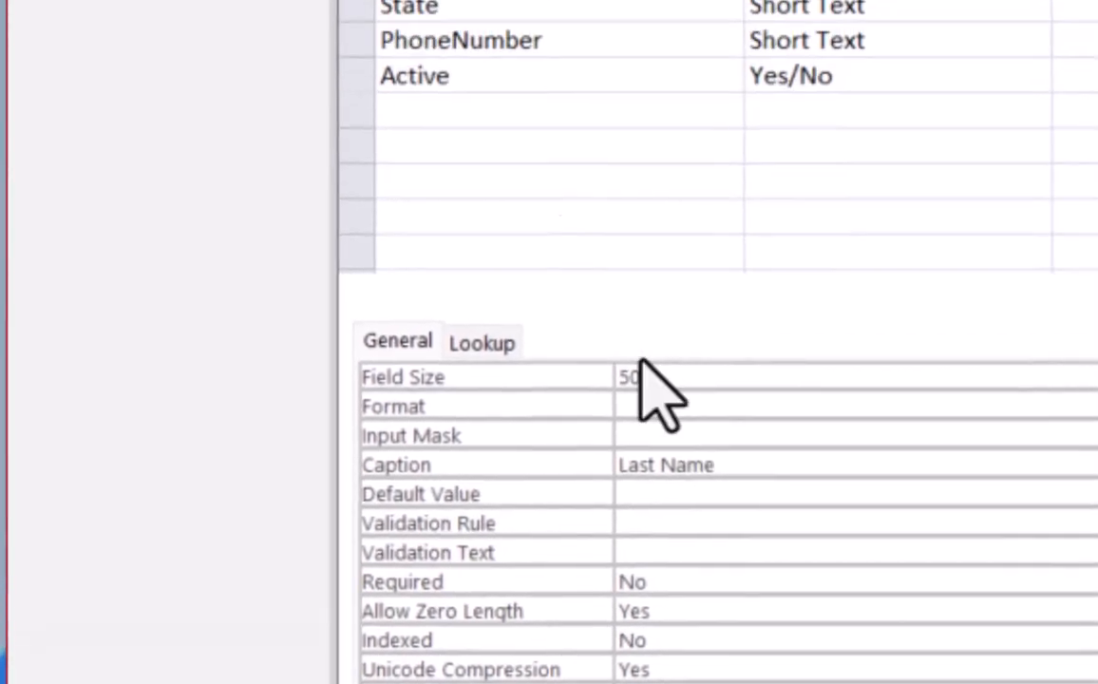
Set the State field's default value to California and save the table while switching to Datasheet view.
{"action": "left_click", "coordinate": [453, 552]}
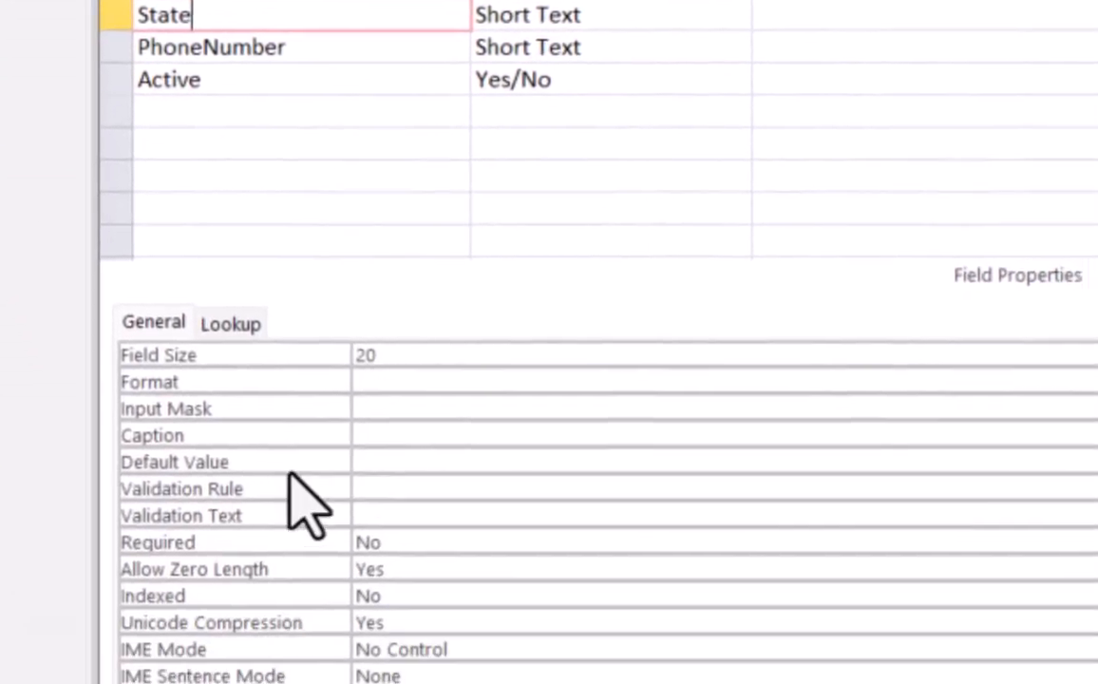
{"action": "left_click", "coordinate": [465, 485]}
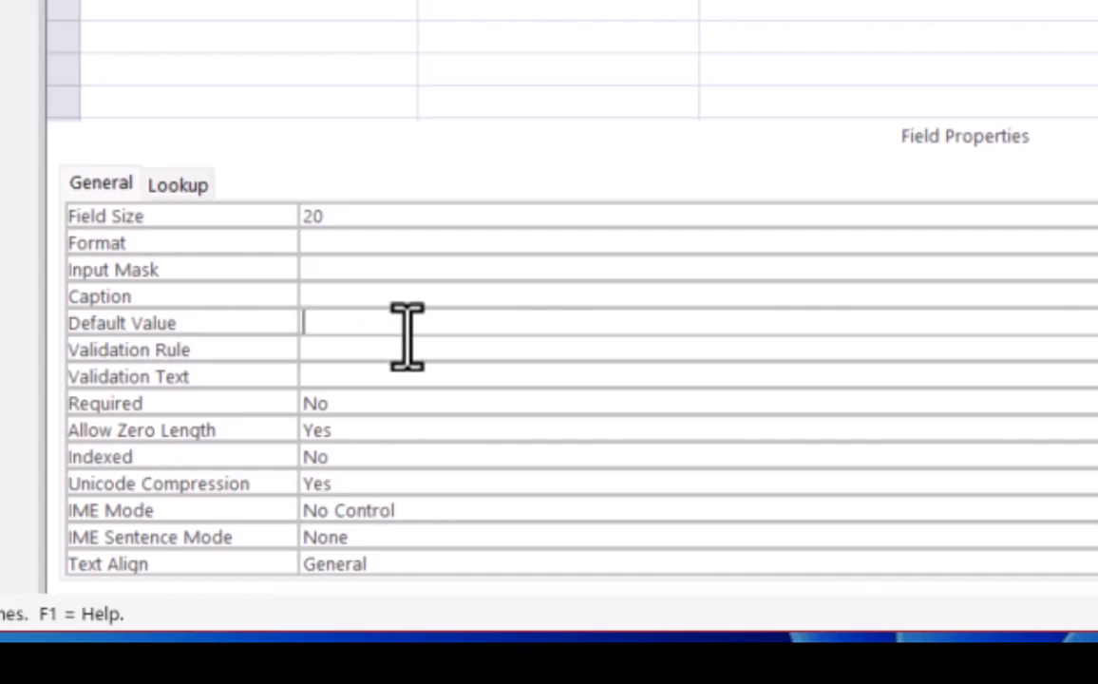
{"action": "type", "text": "California"}
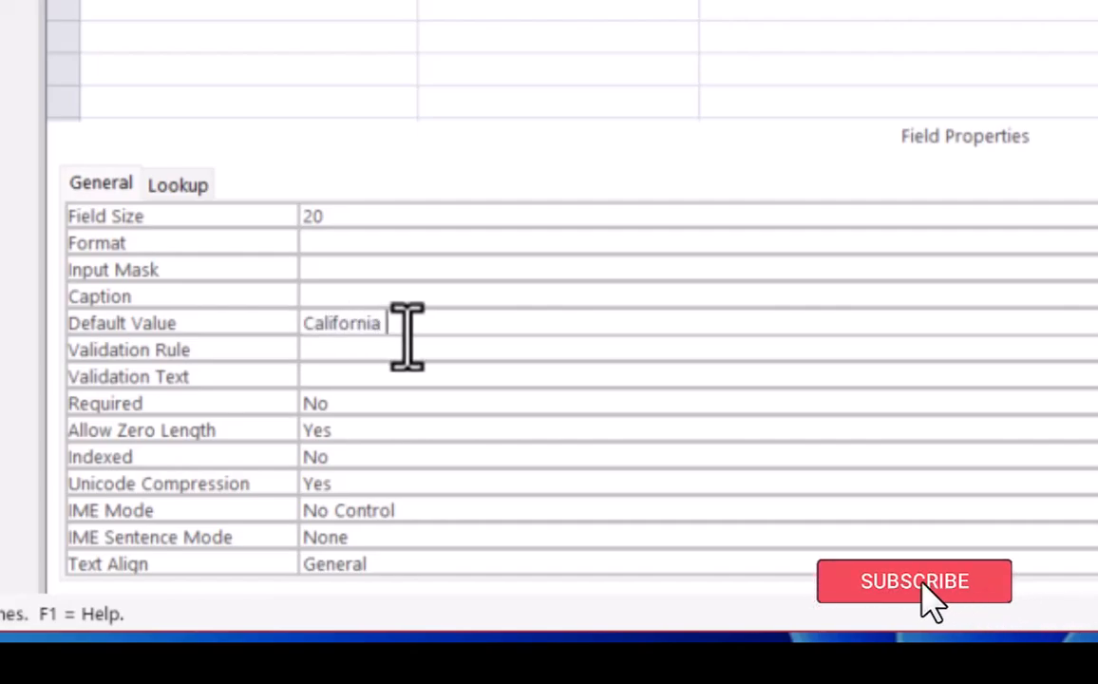
{"action": "left_click", "coordinate": [417, 353]}
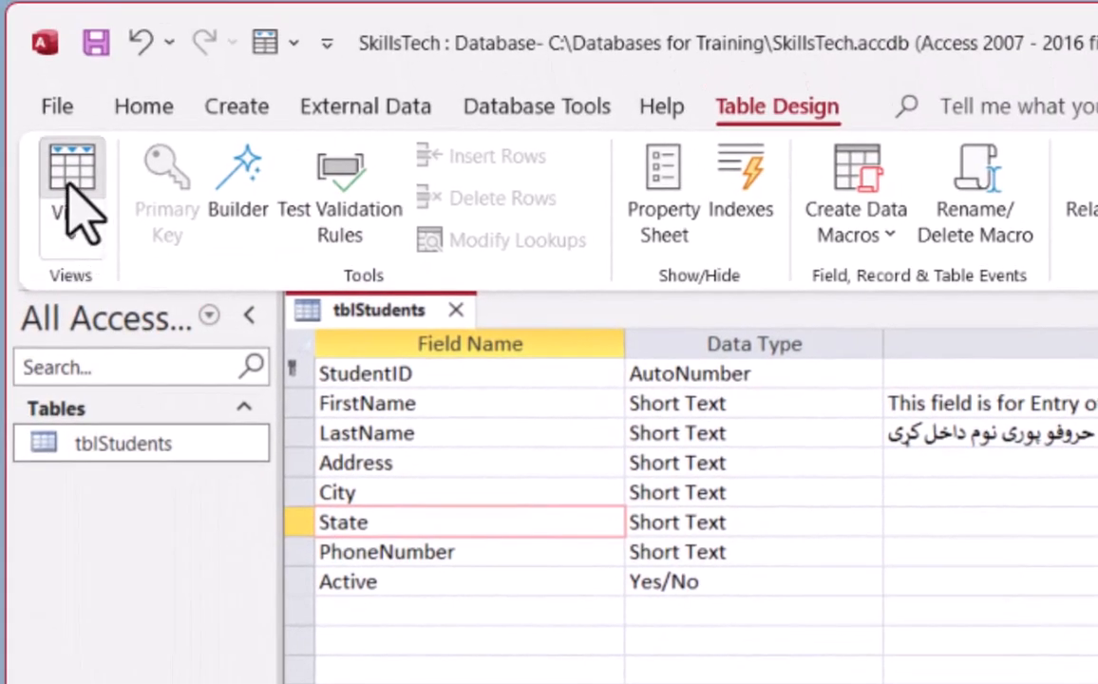
{"action": "left_click", "coordinate": [71, 199]}
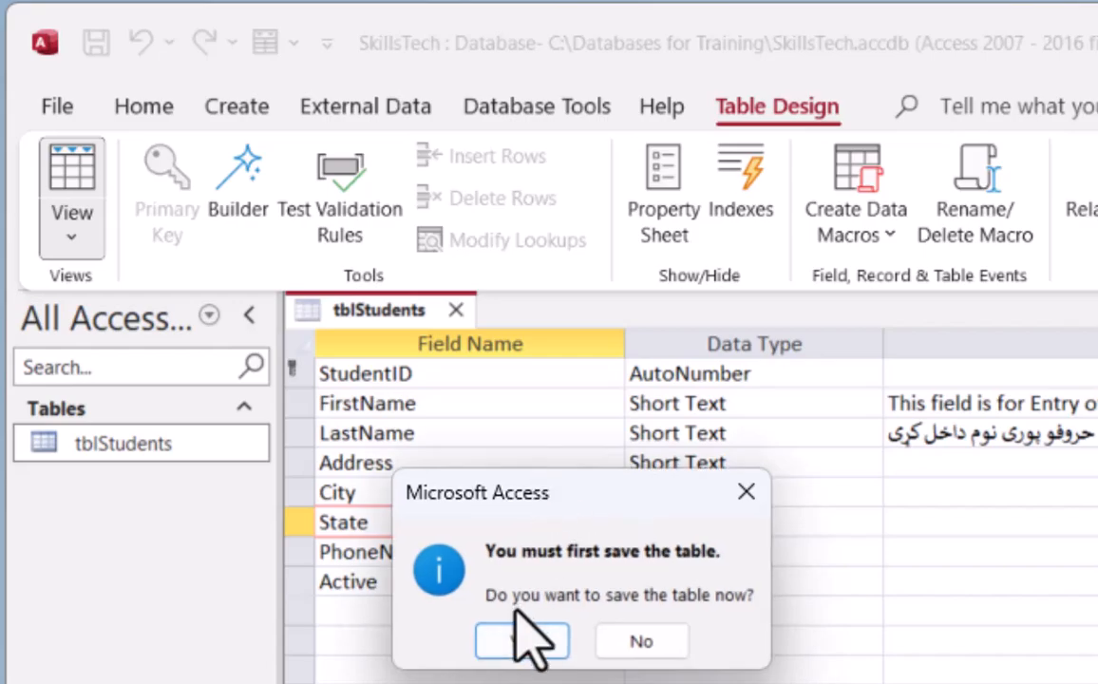
{"action": "left_click", "coordinate": [512, 635]}
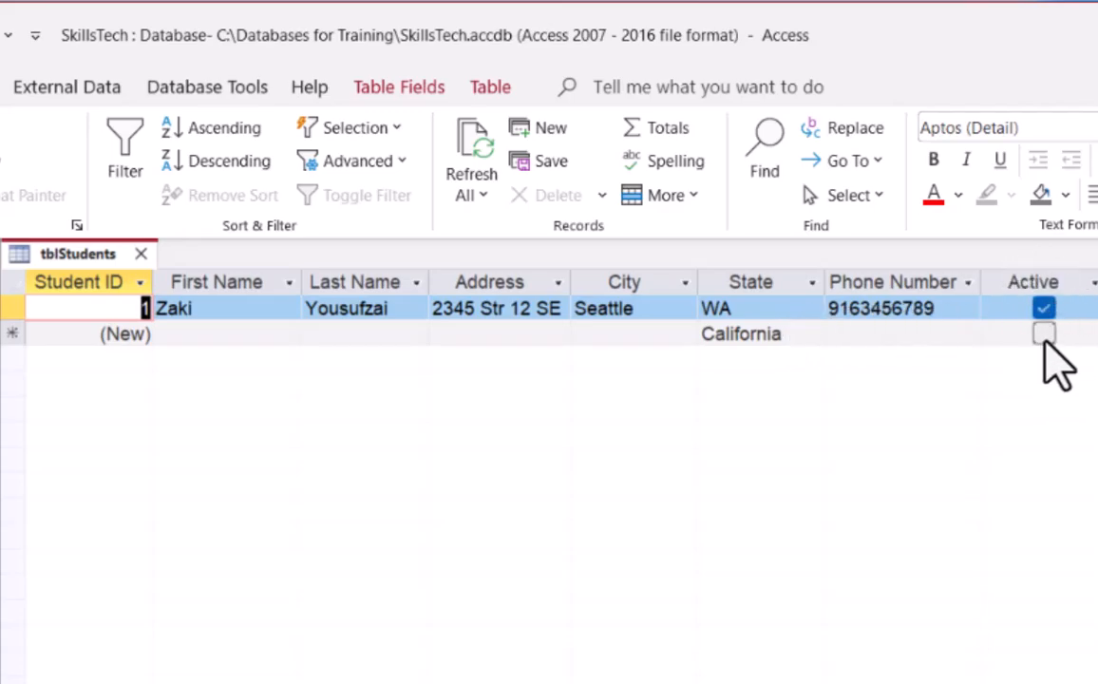
Return to Design view, change the Active field's default value so new records start checked, and display the datasheet.
{"action": "left_click", "coordinate": [40, 142]}
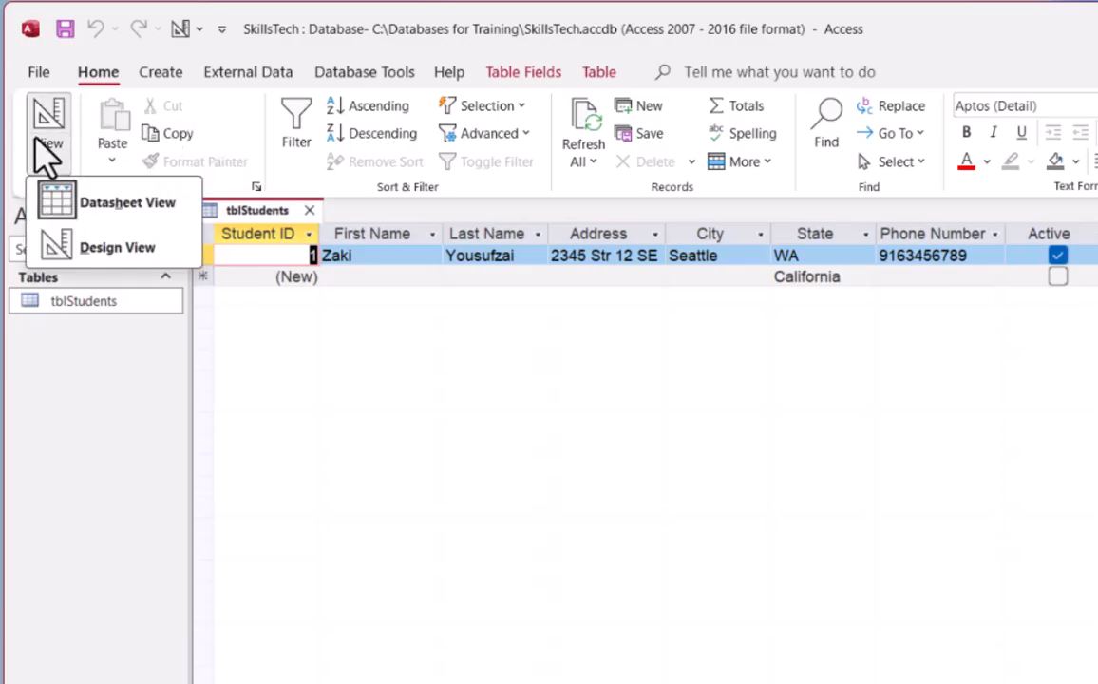
{"action": "left_click", "coordinate": [57, 246]}
{"action": "left_click", "coordinate": [287, 394]}
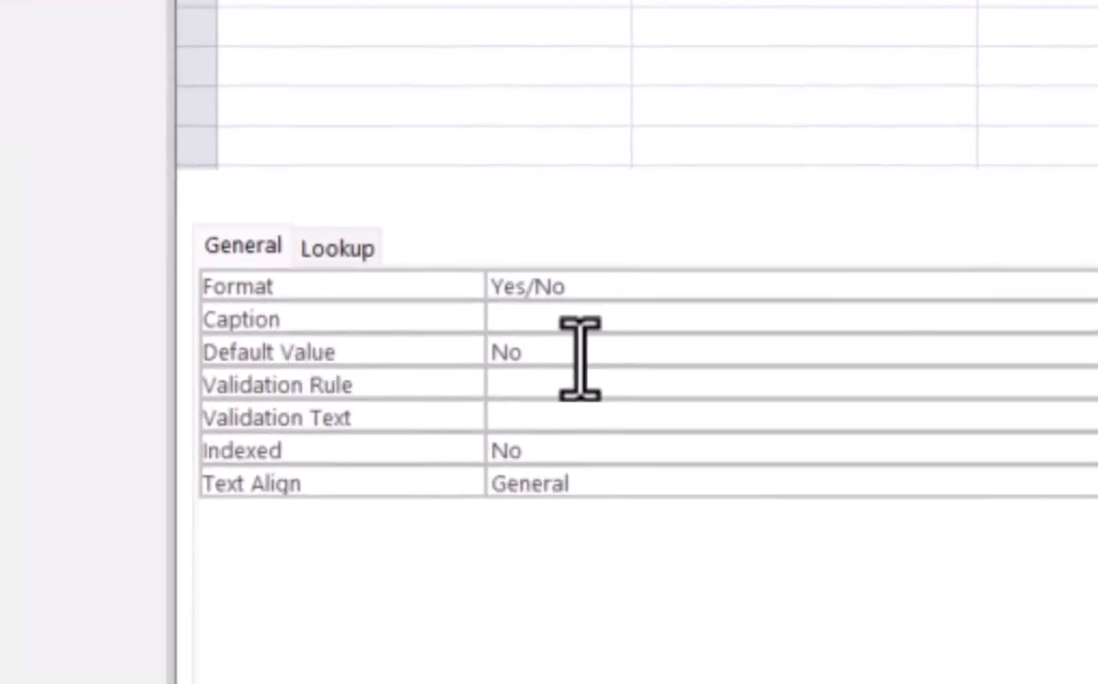
{"action": "left_click_drag", "start_coordinate": [577, 356], "coordinate": [393, 361]}
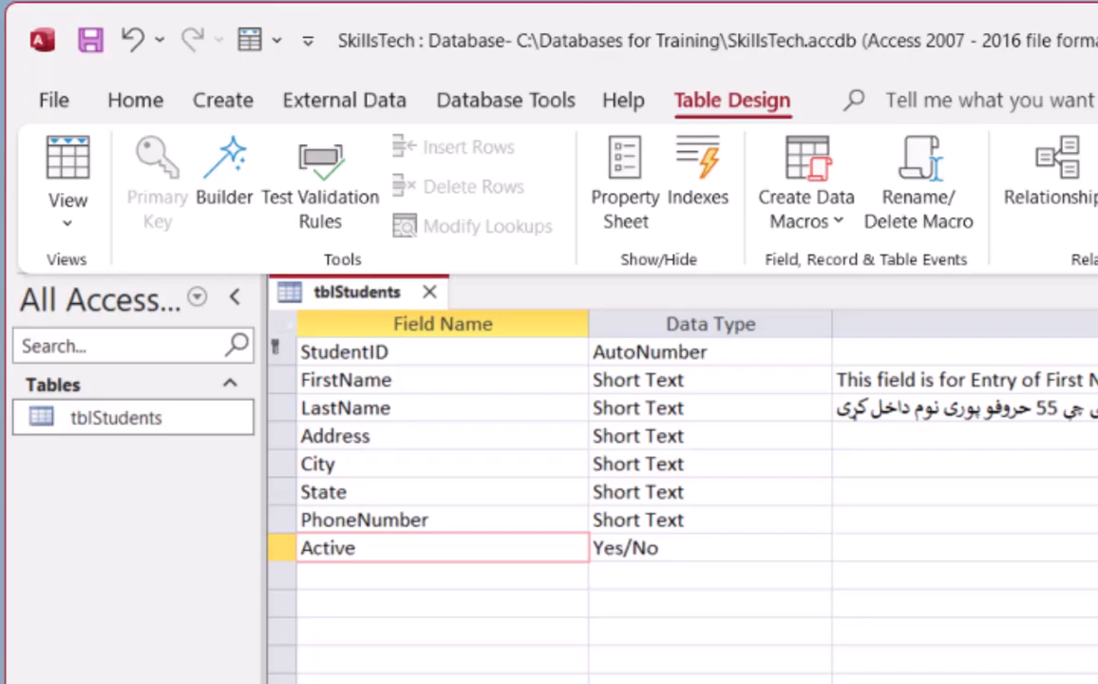
{"action": "left_click", "coordinate": [789, 630]}
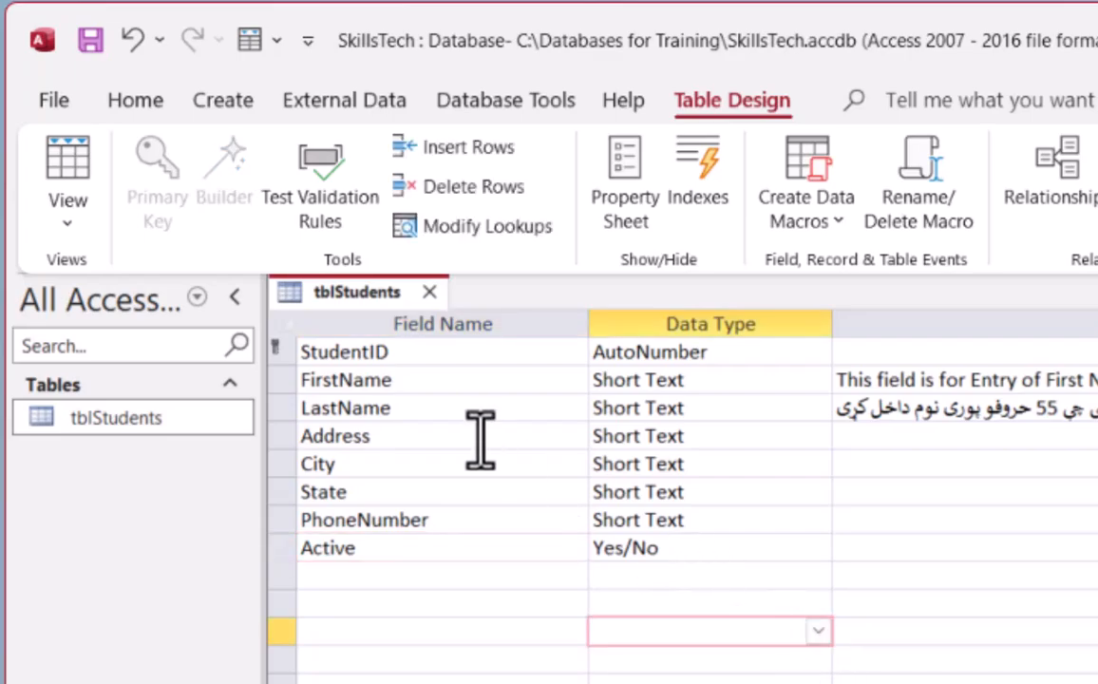
{"action": "left_click", "coordinate": [63, 180]}
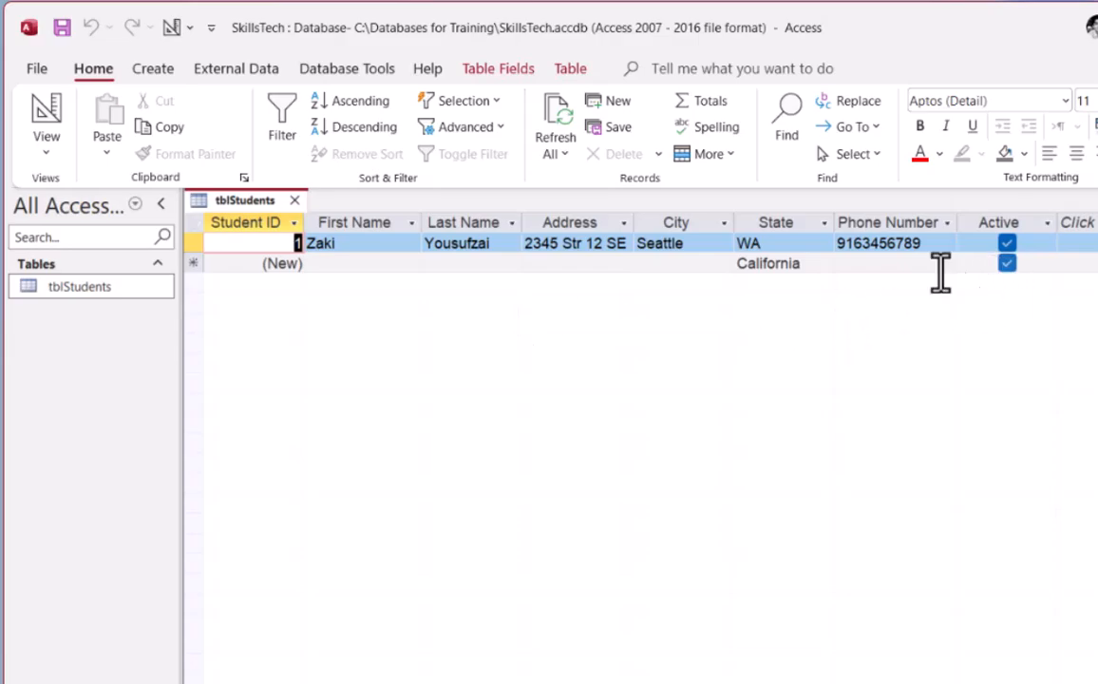
Add a DateEnrolled field with the Date/Time data type below Active in the tblStudents design.
{"action": "left_click", "coordinate": [43, 119]}
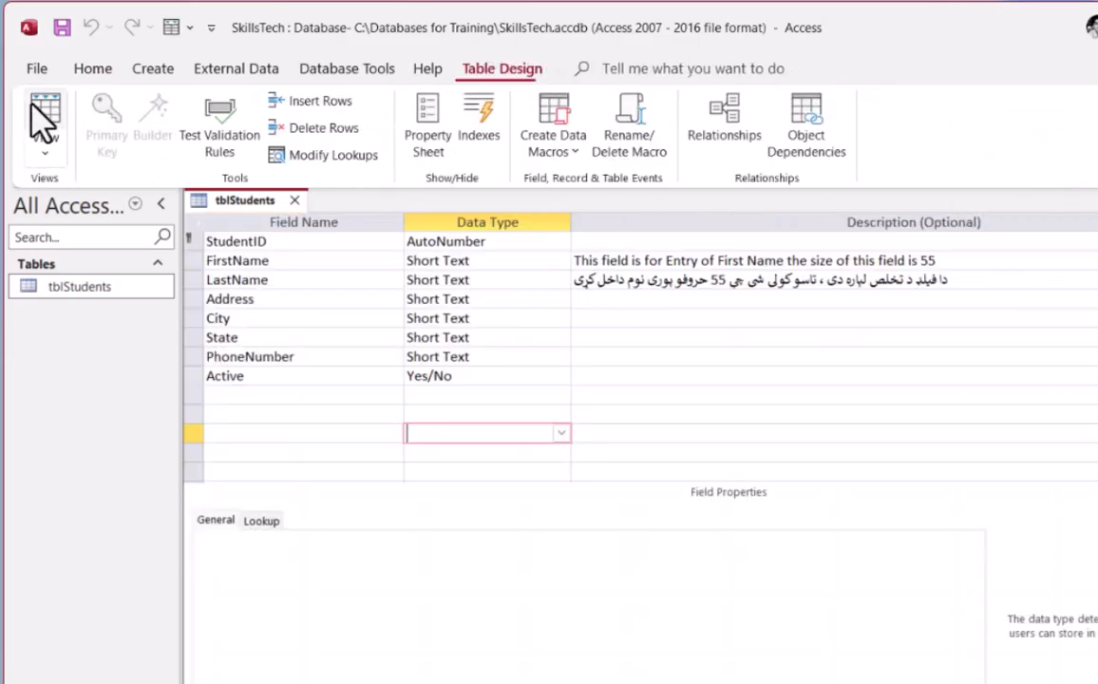
{"action": "left_click", "coordinate": [319, 397]}
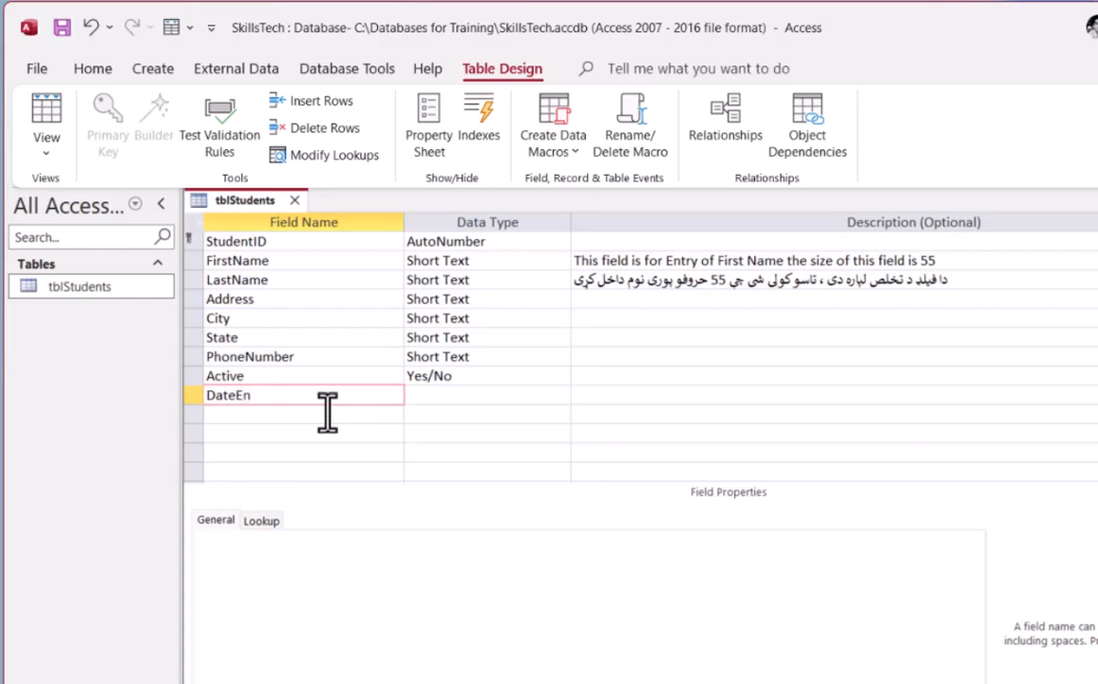
{"action": "key", "text": "Tab"}
{"action": "type", "text": "d"}
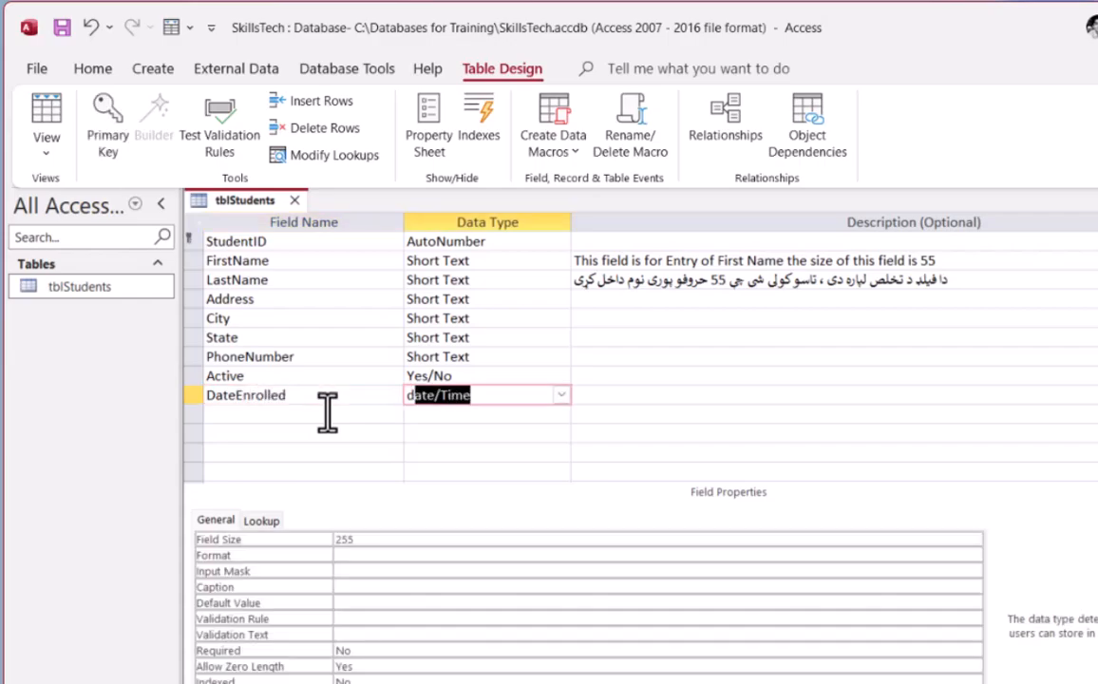
{"action": "key", "text": "Tab"}
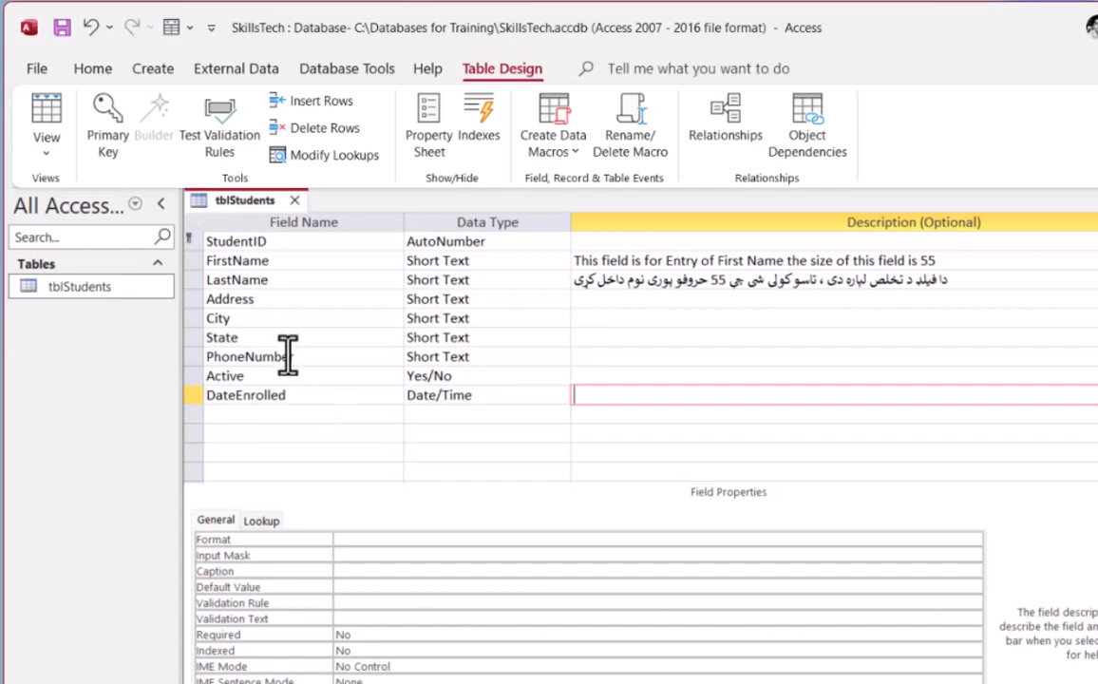
Set the DateEnrolled field's default value to =Date() and save the table while switching to Datasheet view.
{"action": "left_click", "coordinate": [334, 391]}
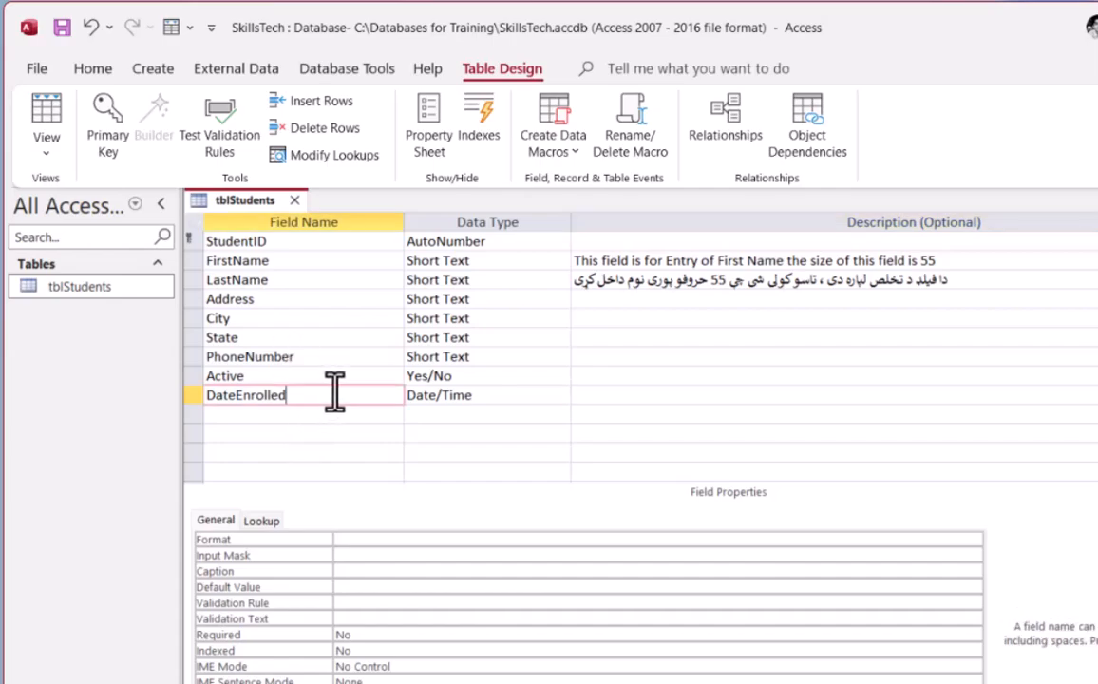
{"action": "left_click", "coordinate": [243, 587]}
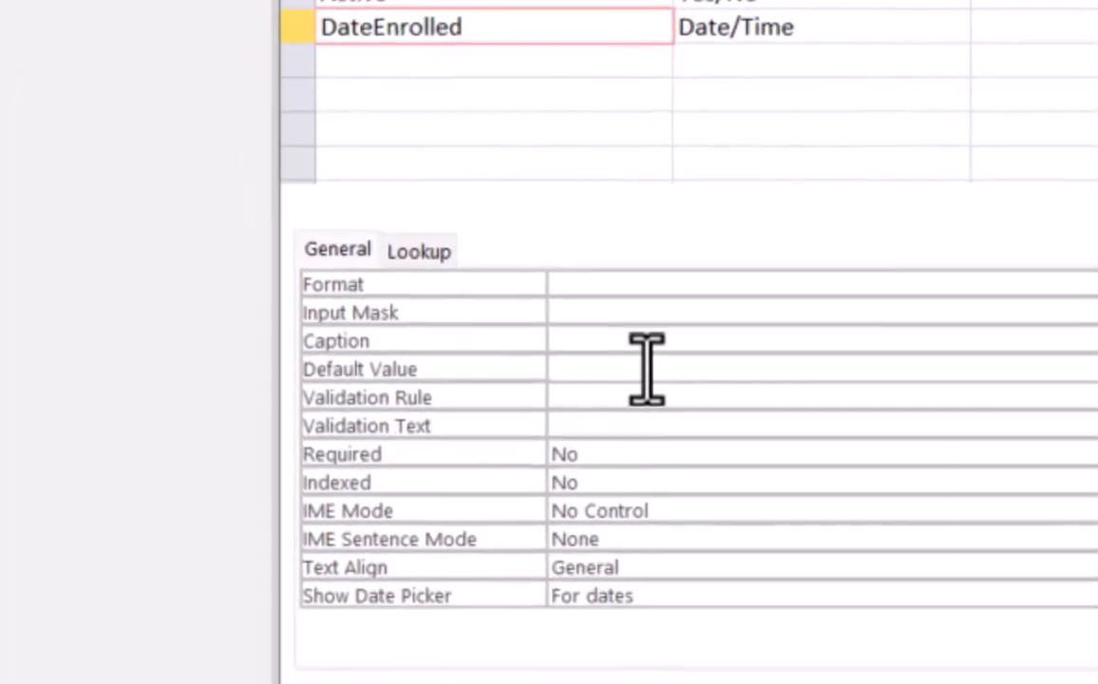
{"action": "type", "text": "=date"}
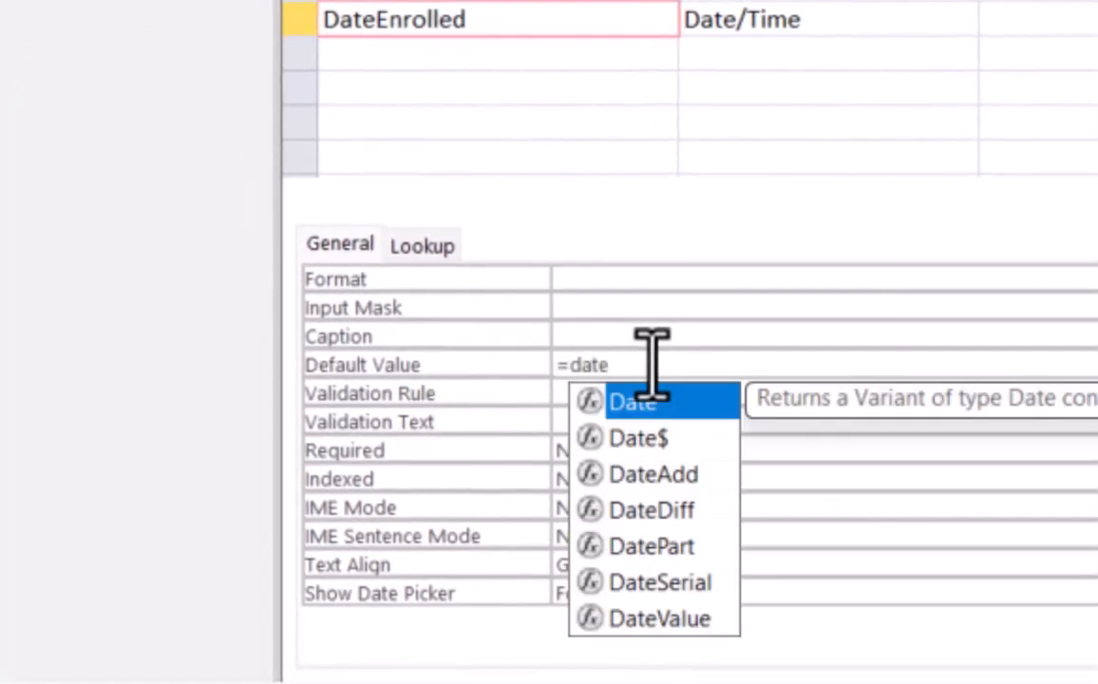
{"action": "type", "text": "()"}
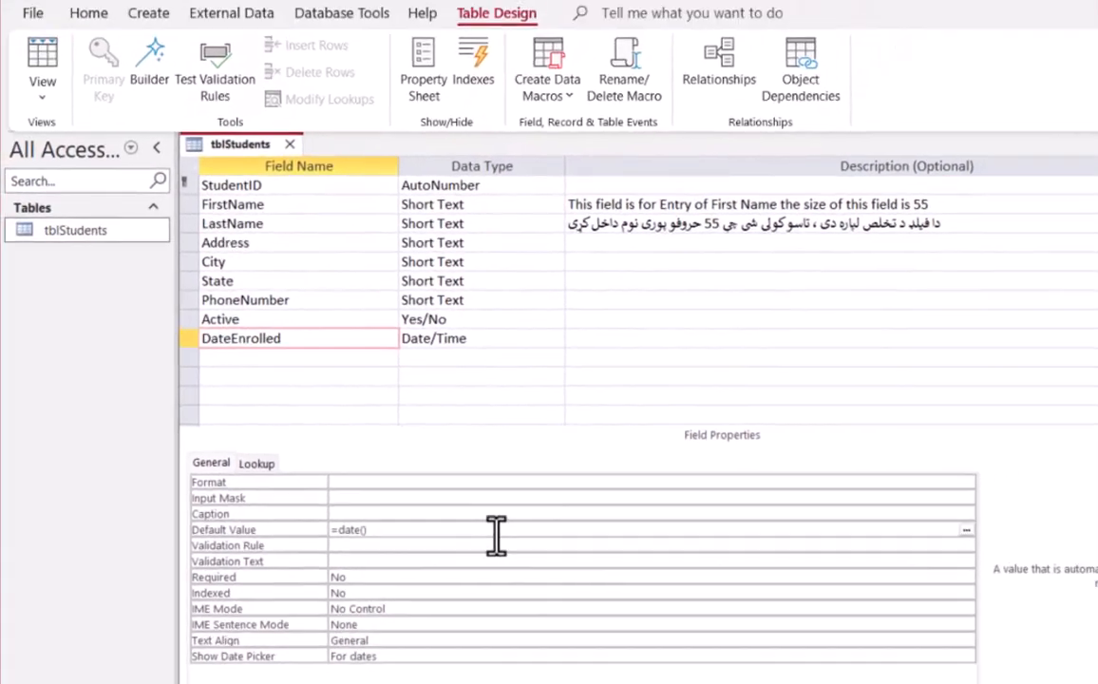
{"action": "left_click", "coordinate": [748, 393]}
{"action": "left_click", "coordinate": [360, 539]}
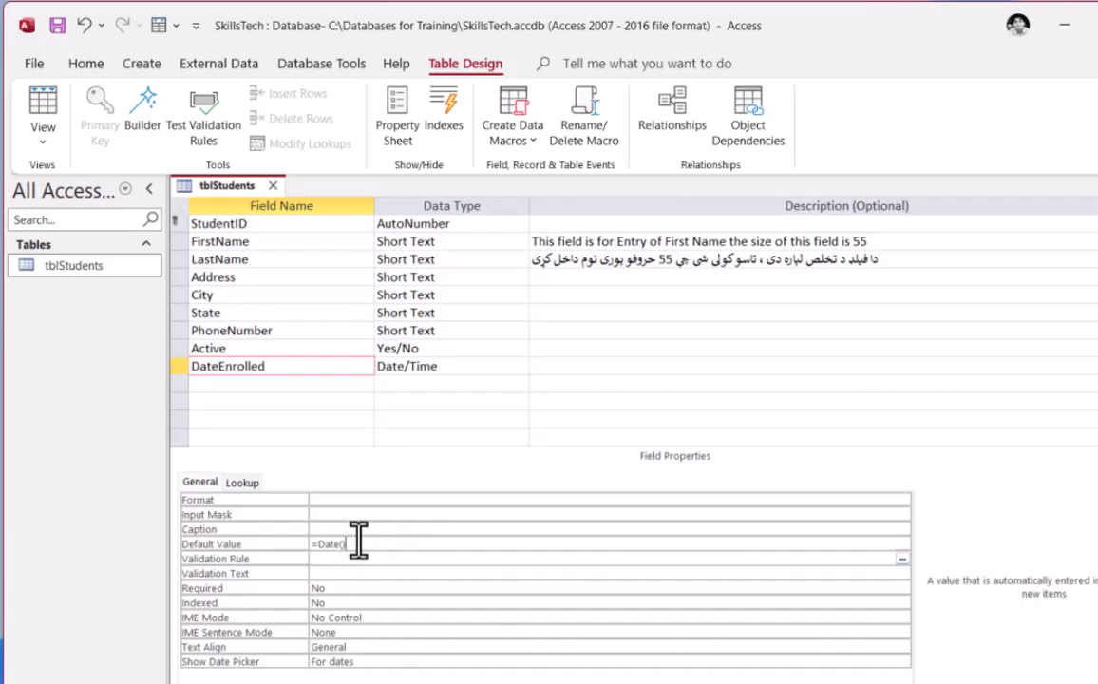
{"action": "left_click", "coordinate": [42, 99]}
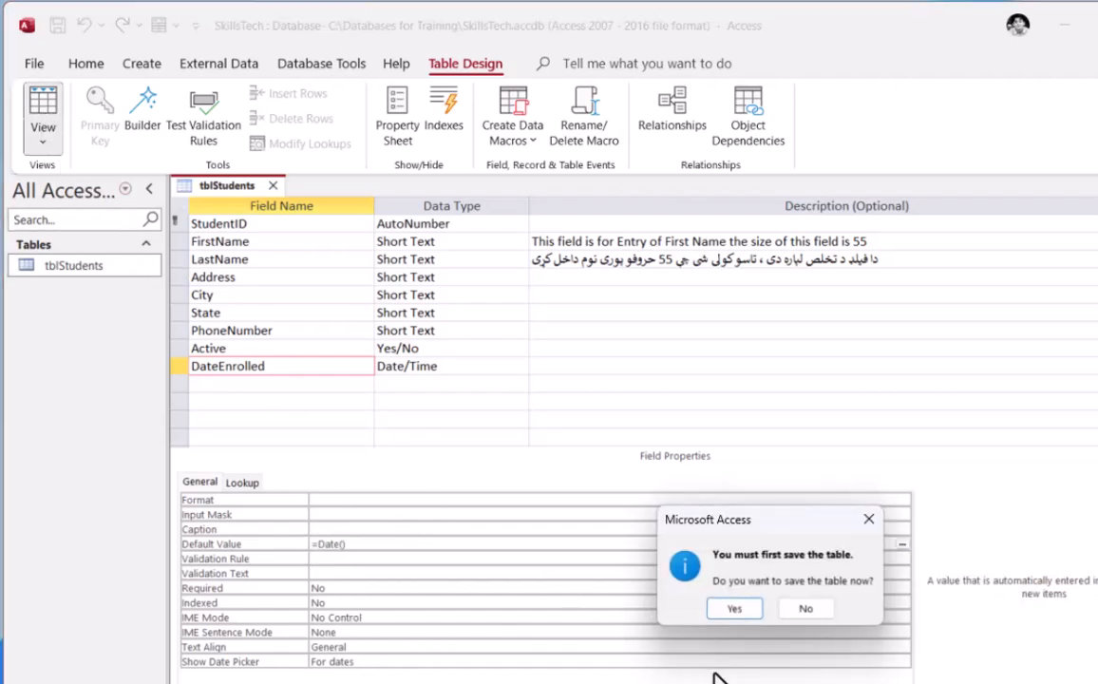
{"action": "left_click", "coordinate": [720, 610]}
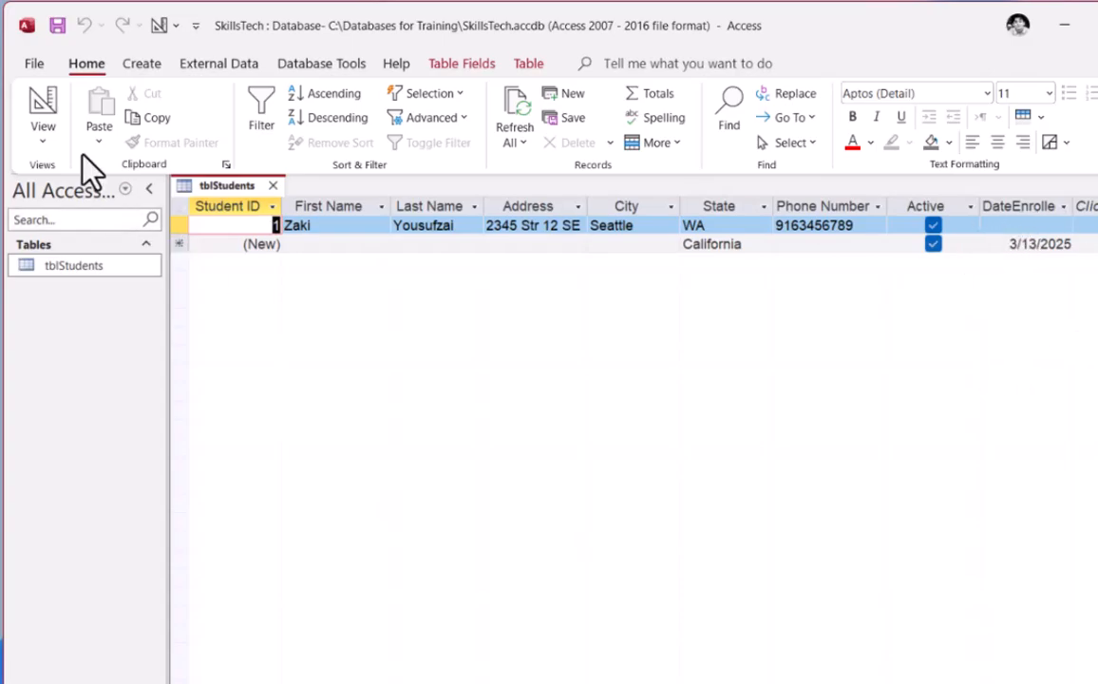
Return to Design view and clear the DateEnrolled field's default value.
{"action": "left_click", "coordinate": [43, 99]}
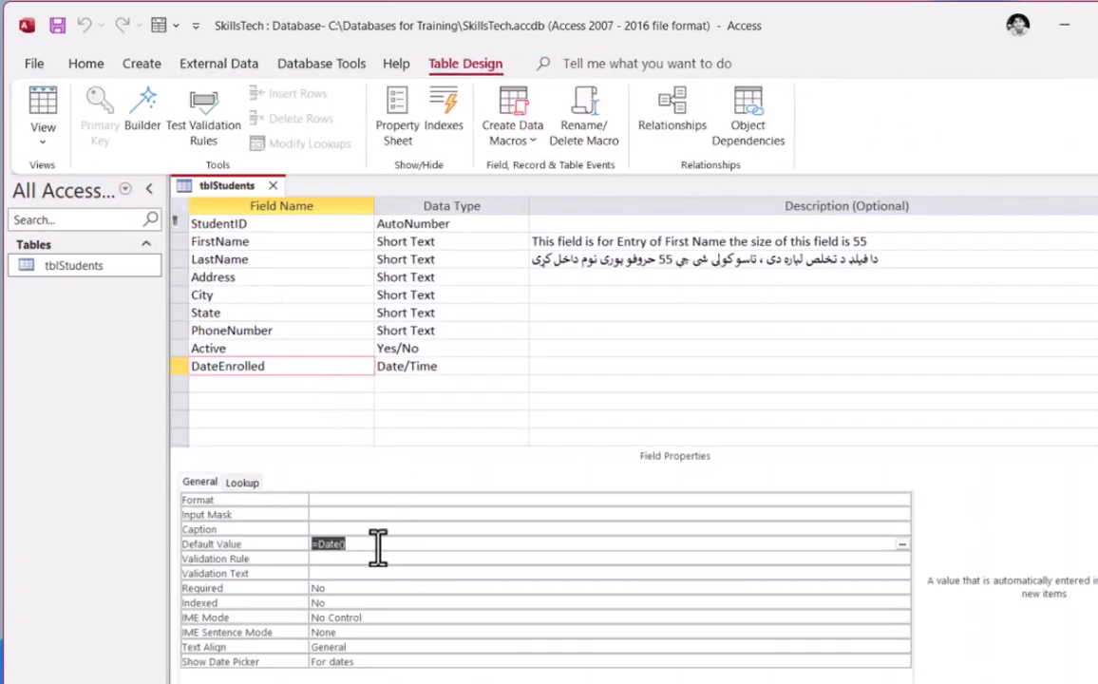
{"action": "left_click_drag", "start_coordinate": [377, 544], "coordinate": [302, 544]}
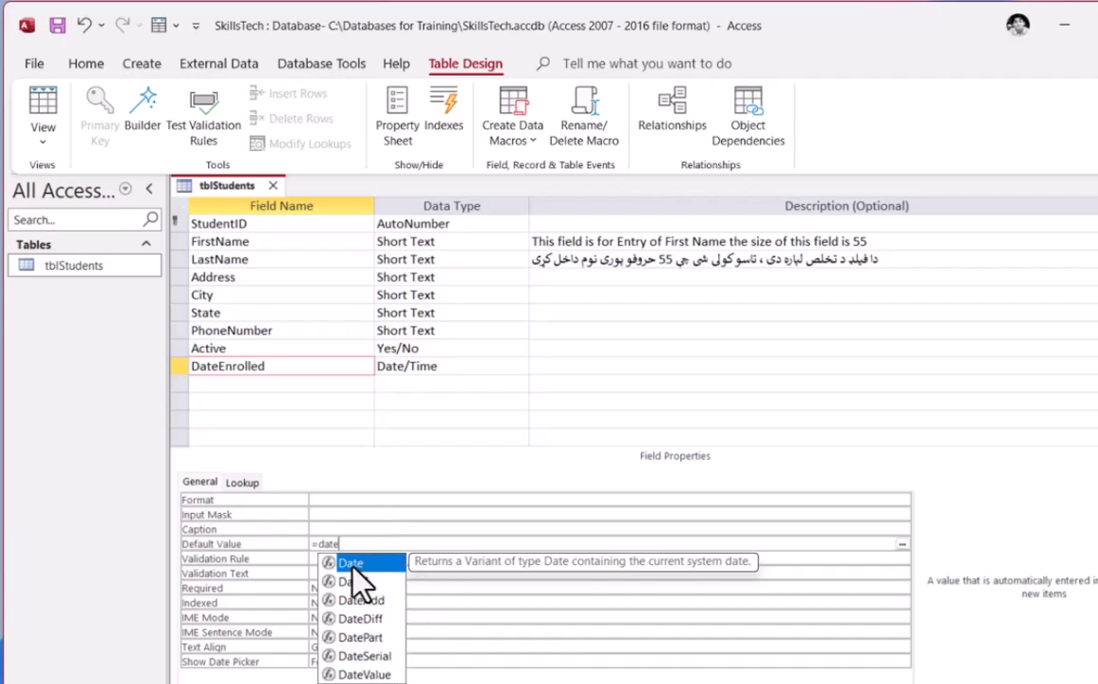
{"action": "left_click", "coordinate": [359, 543]}
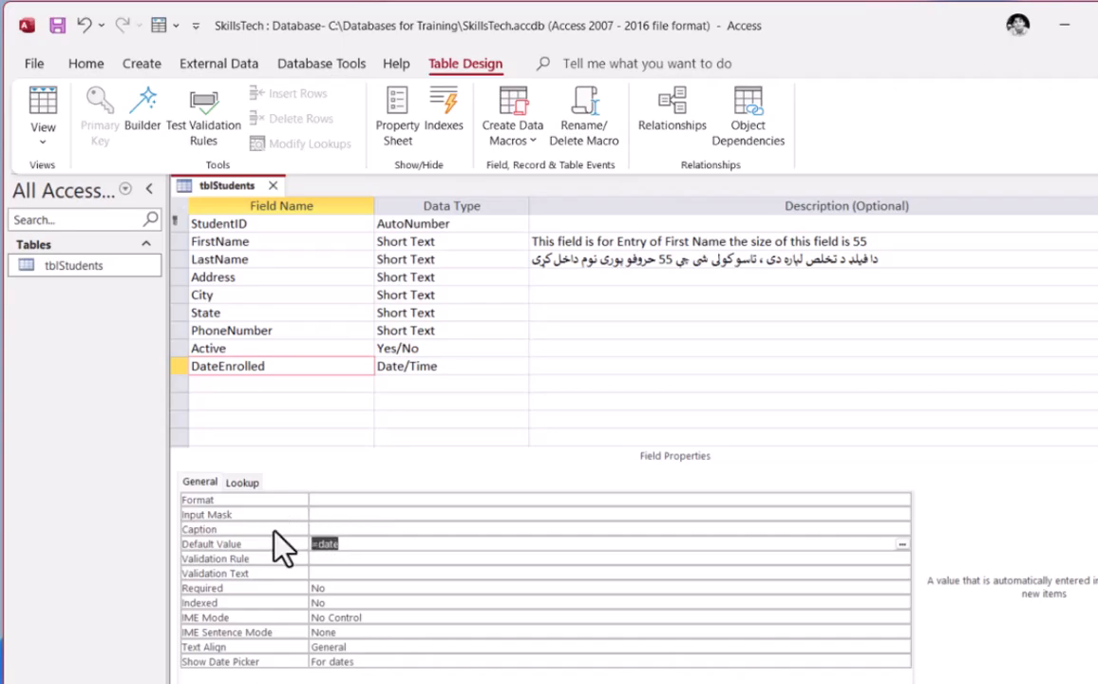
{"action": "key", "text": "Delete"}
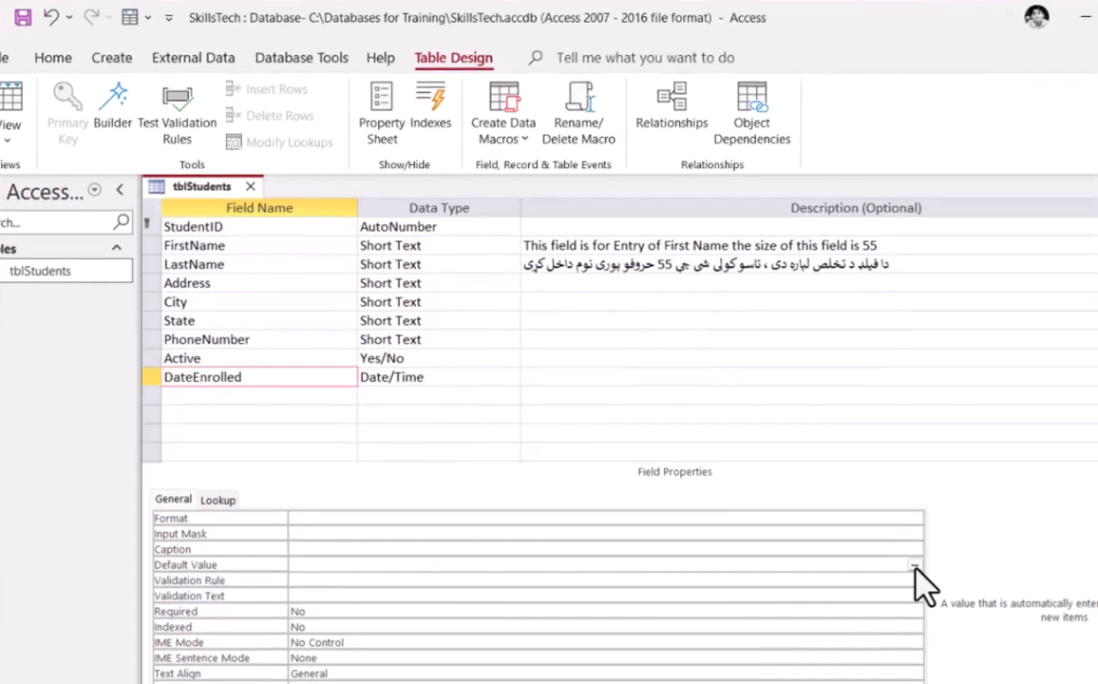
Open the Expression Builder for DateEnrolled's default value and browse the built-in Date/Time functions.
{"action": "left_click", "coordinate": [902, 544]}
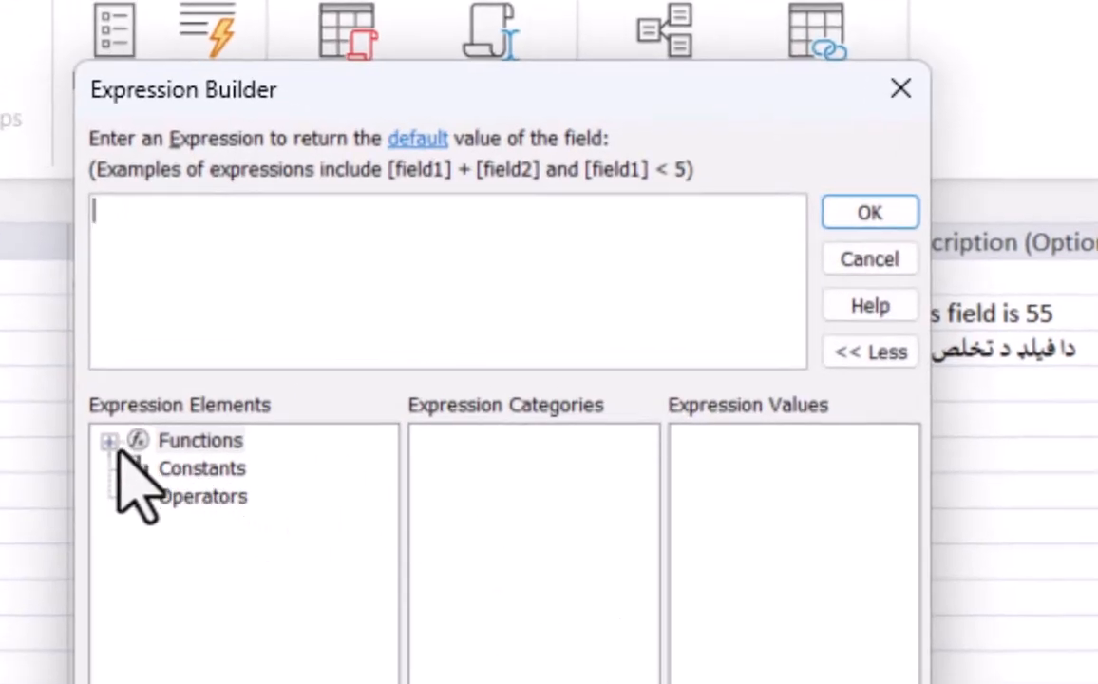
{"action": "double_click", "coordinate": [156, 442]}
{"action": "left_click", "coordinate": [205, 468]}
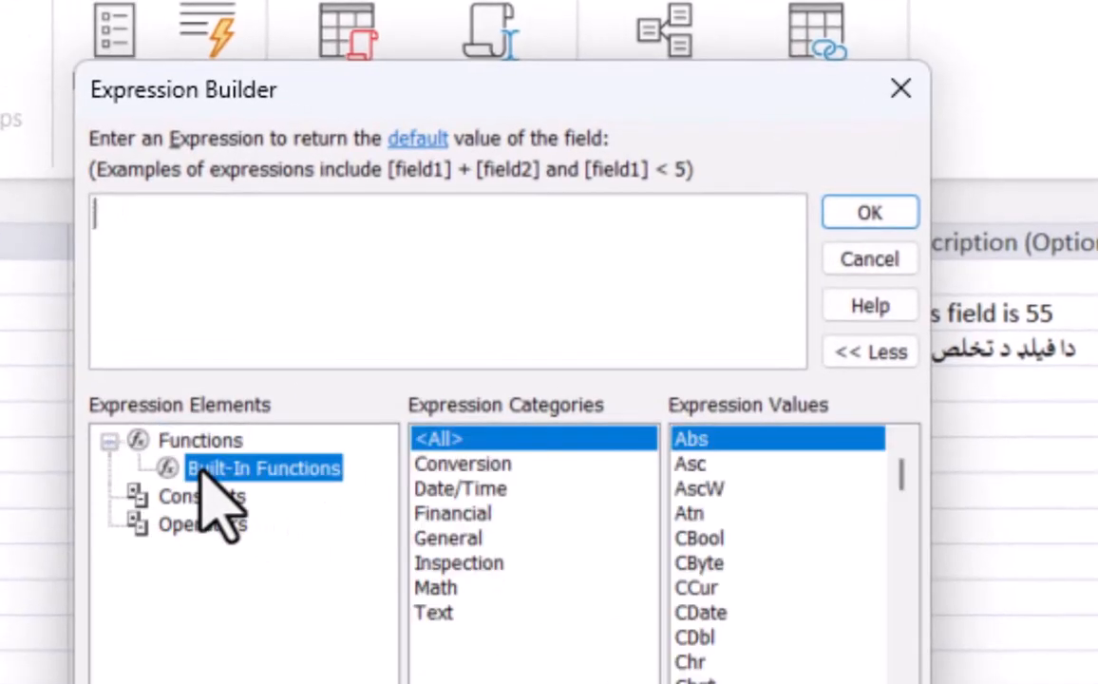
{"action": "left_click", "coordinate": [493, 487]}
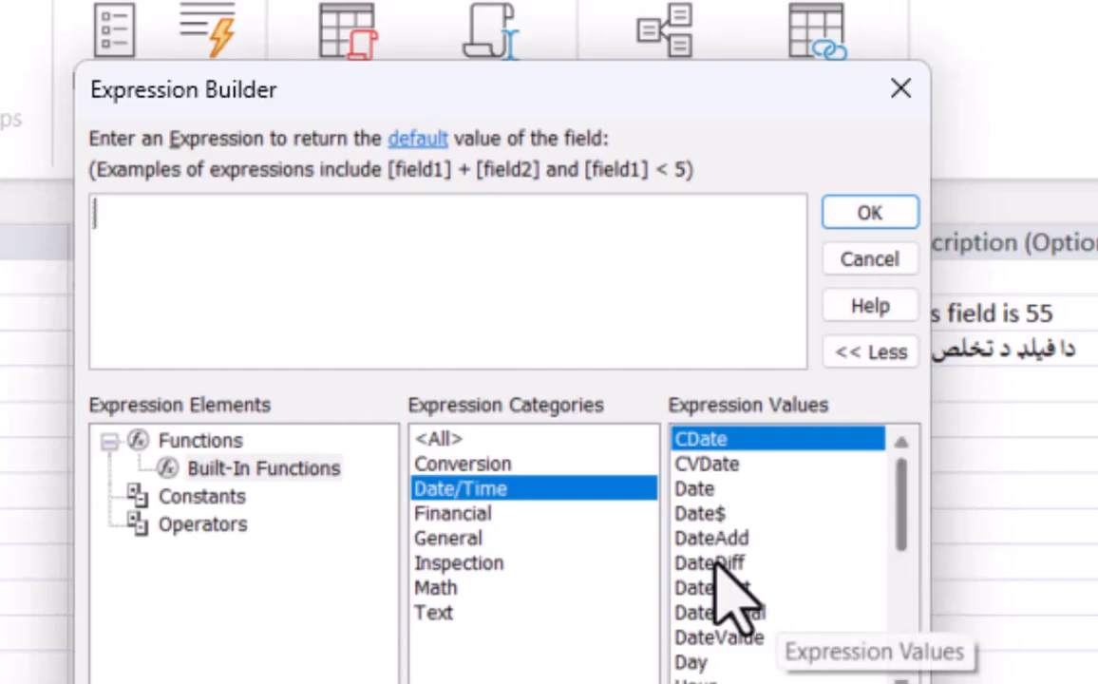
{"action": "scroll", "coordinate": [727, 589], "scroll_direction": "down", "scroll_amount": 5}
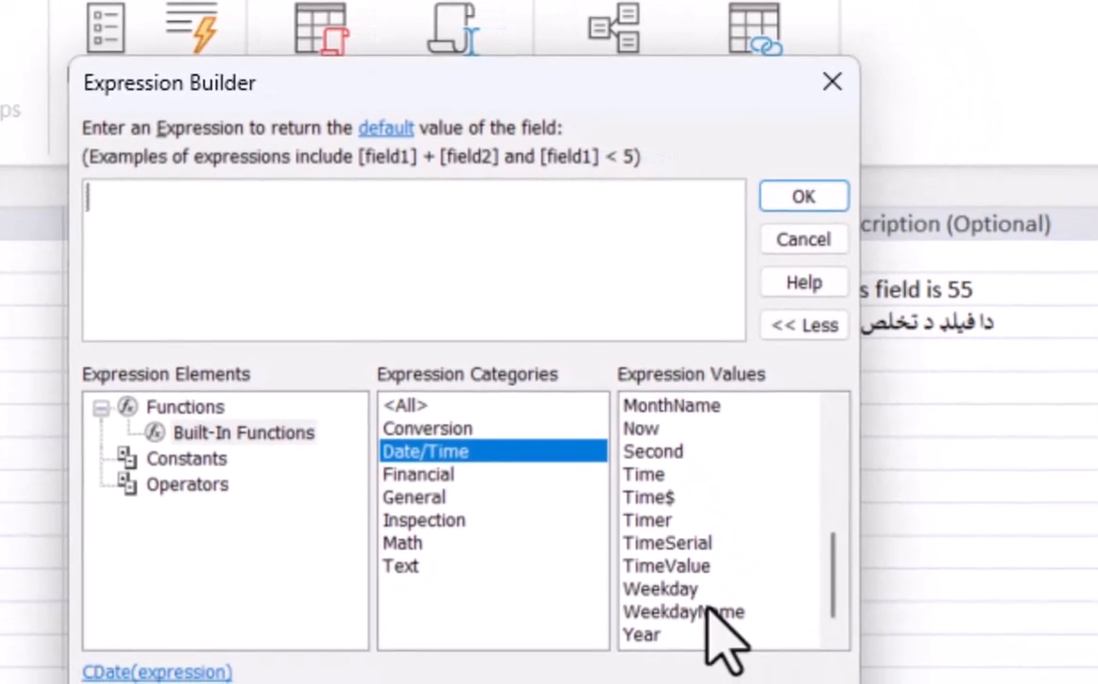
{"action": "scroll", "coordinate": [708, 610], "scroll_direction": "up", "scroll_amount": 2}
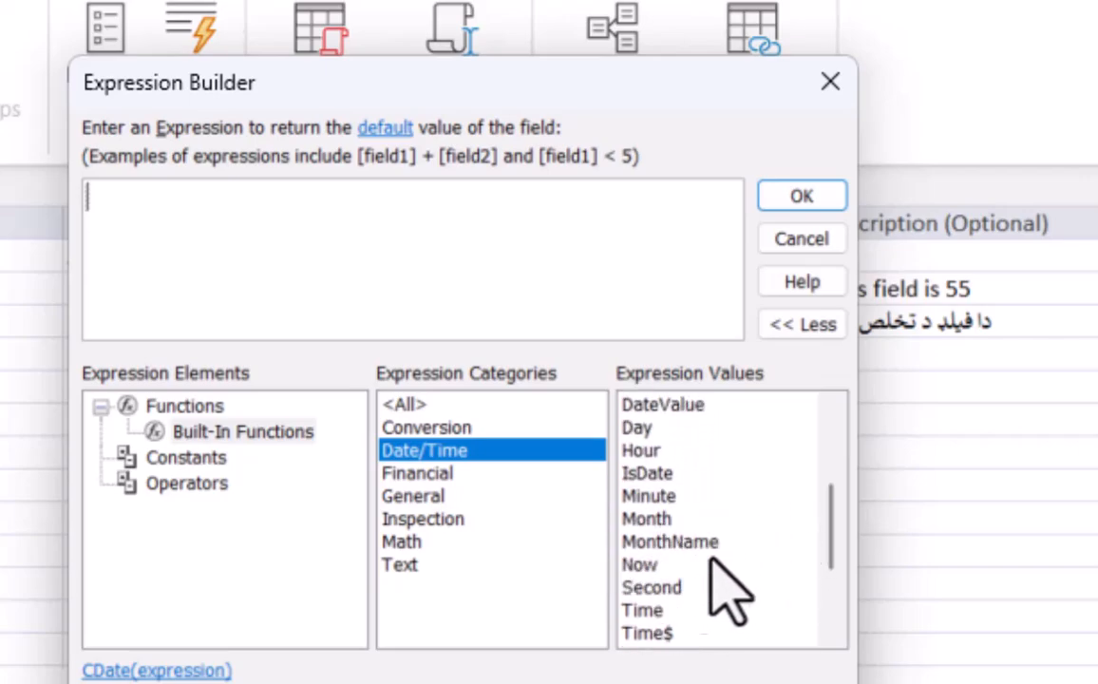
{"action": "left_click", "coordinate": [665, 406]}
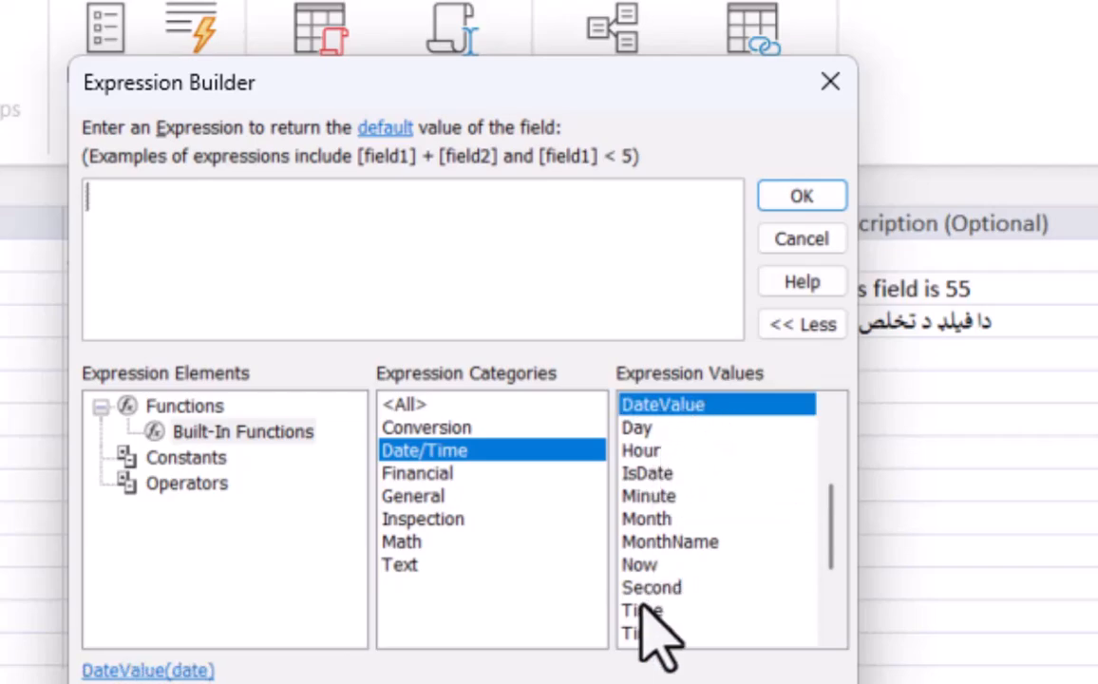
{"action": "scroll", "coordinate": [713, 570], "scroll_direction": "up", "scroll_amount": 3}
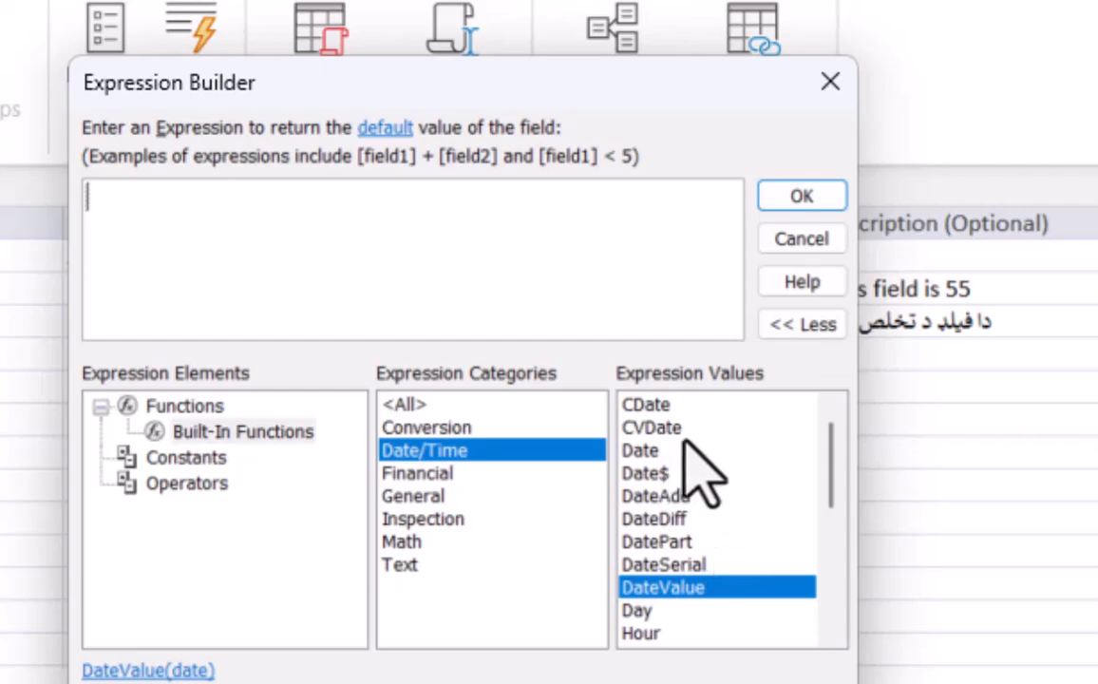
{"action": "double_click", "coordinate": [646, 405]}
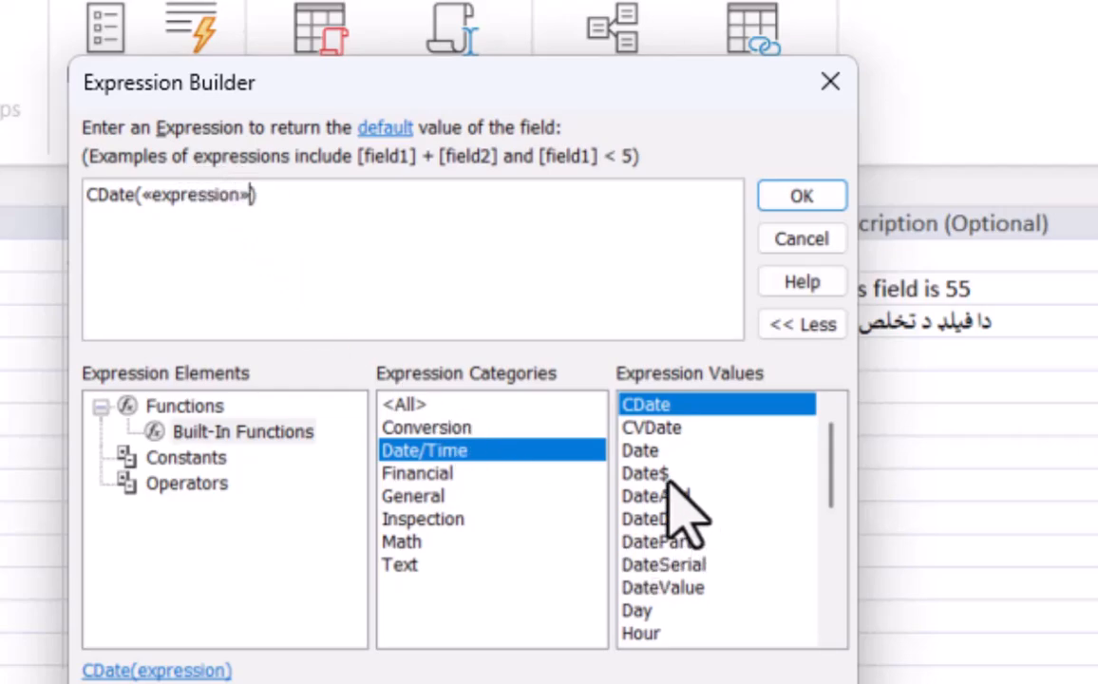
{"action": "left_click_drag", "start_coordinate": [276, 195], "coordinate": [86, 195]}
{"action": "key", "text": "BackSpace"}
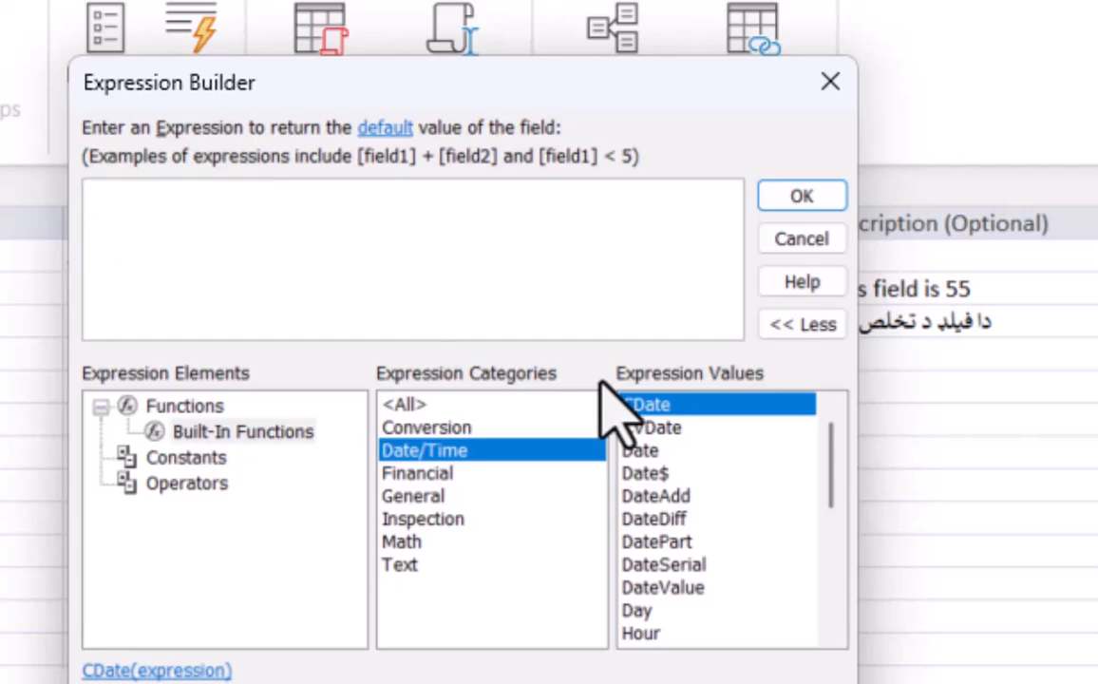
Insert the built-in Date function as the expression and accept it as DateEnrolled's default value, =Date().
{"action": "double_click", "coordinate": [643, 451]}
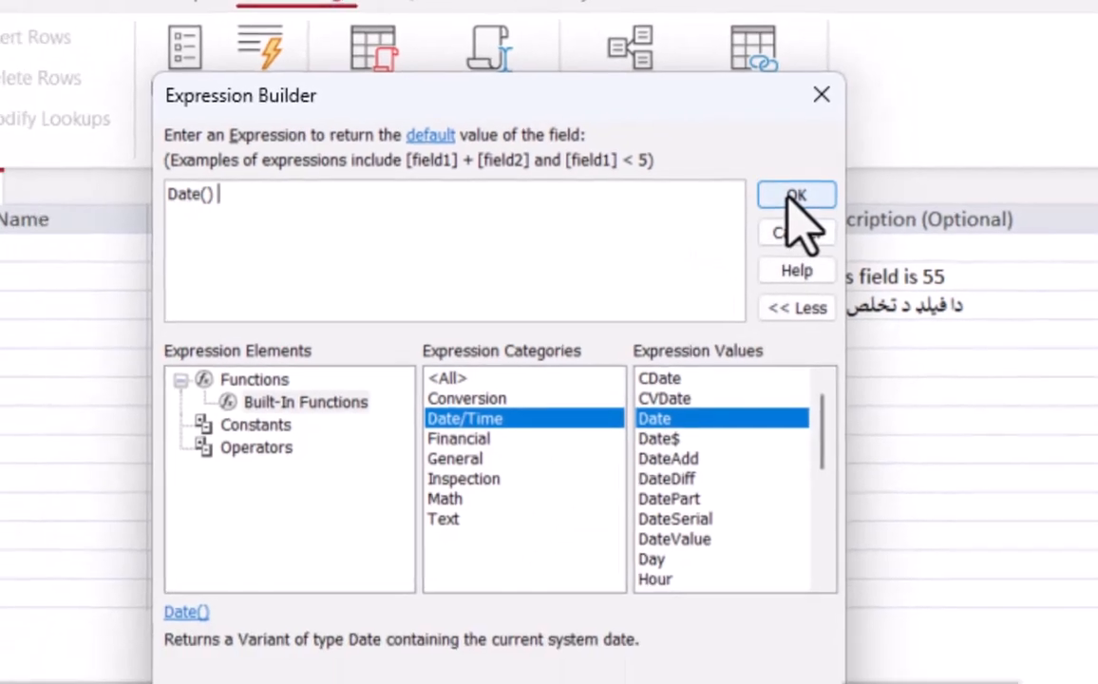
{"action": "left_click", "coordinate": [796, 194]}
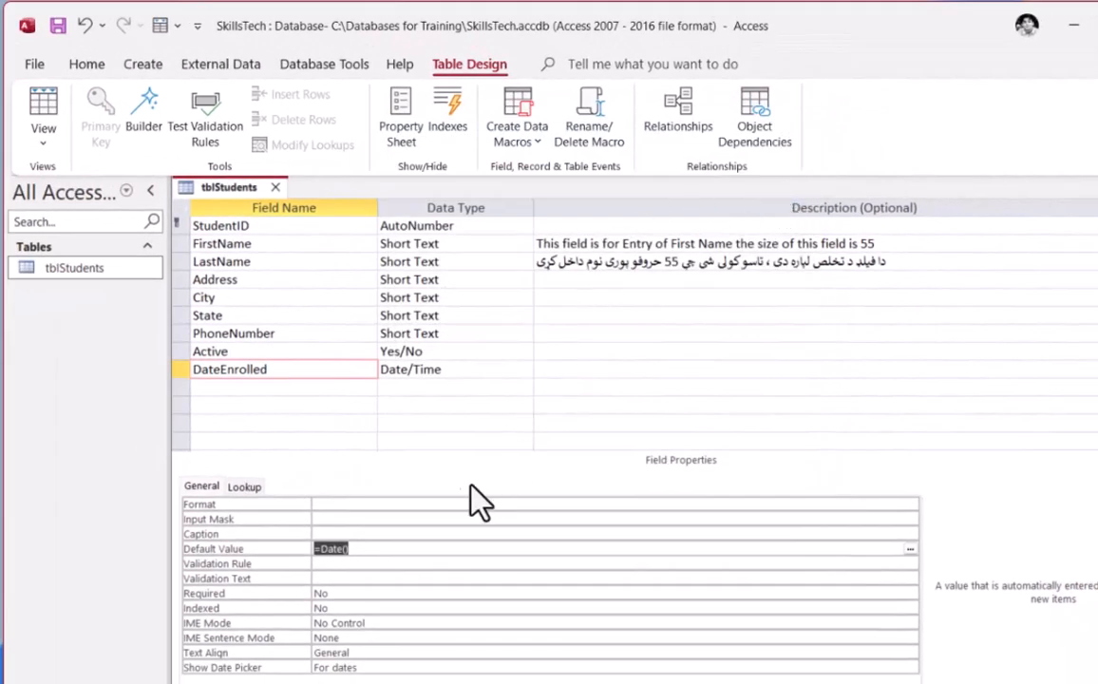
{"action": "left_click", "coordinate": [372, 564]}
{"action": "left_click", "coordinate": [427, 548]}
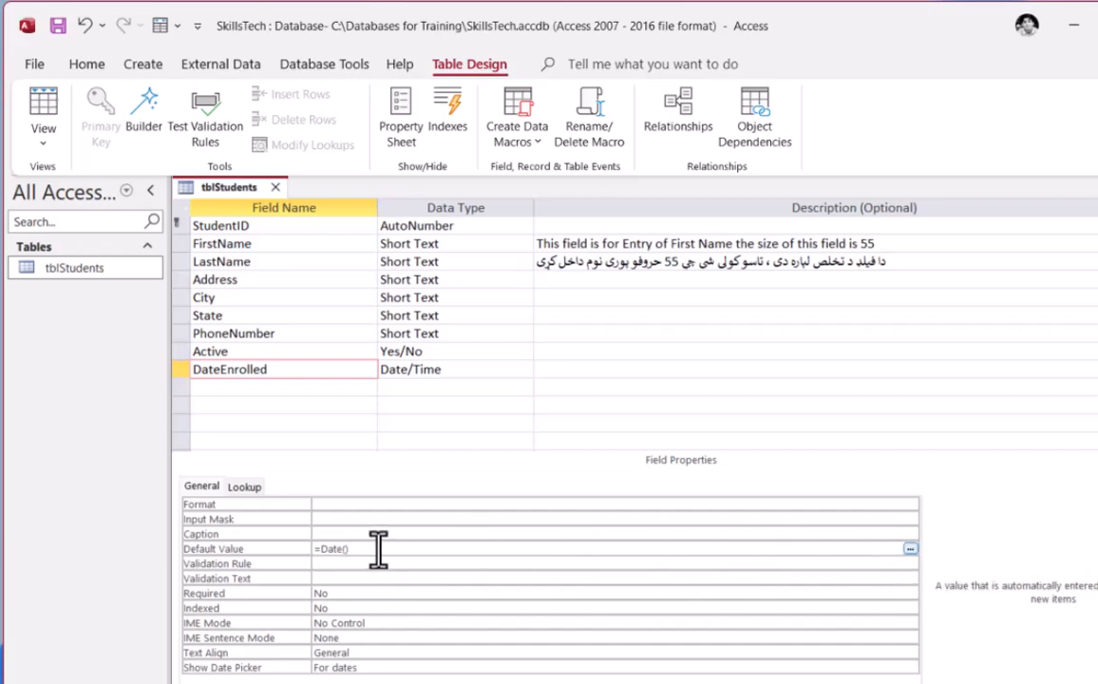
Reopen the Expression Builder for DateEnrolled's default value and extend the expression to =Date()+1.
{"action": "left_click", "coordinate": [910, 549]}
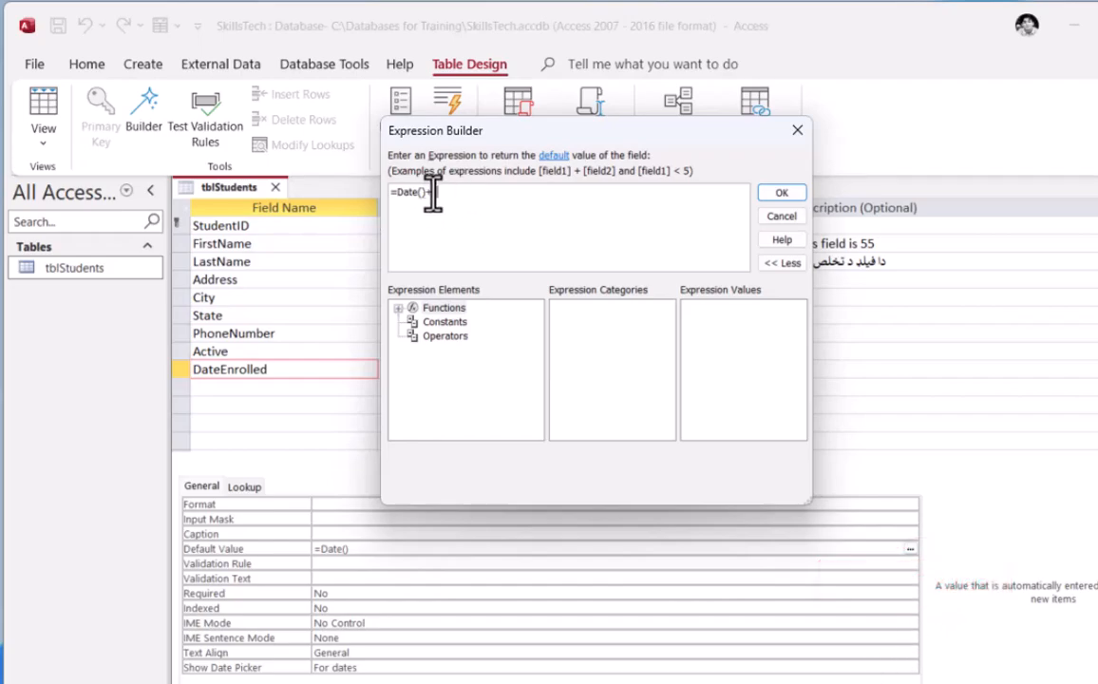
{"action": "type", "text": "1"}
{"action": "left_click", "coordinate": [782, 194]}
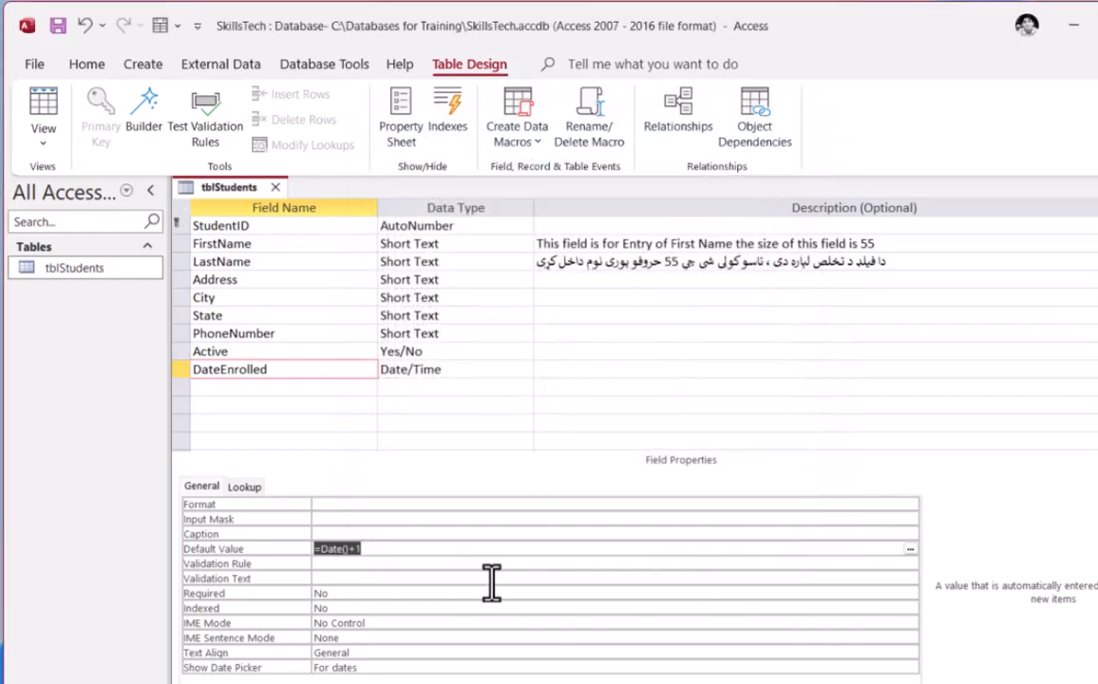
Save the table while switching to Datasheet view to check the new record's DateEnrolled default, and return to Design view.
{"action": "left_click", "coordinate": [36, 102]}
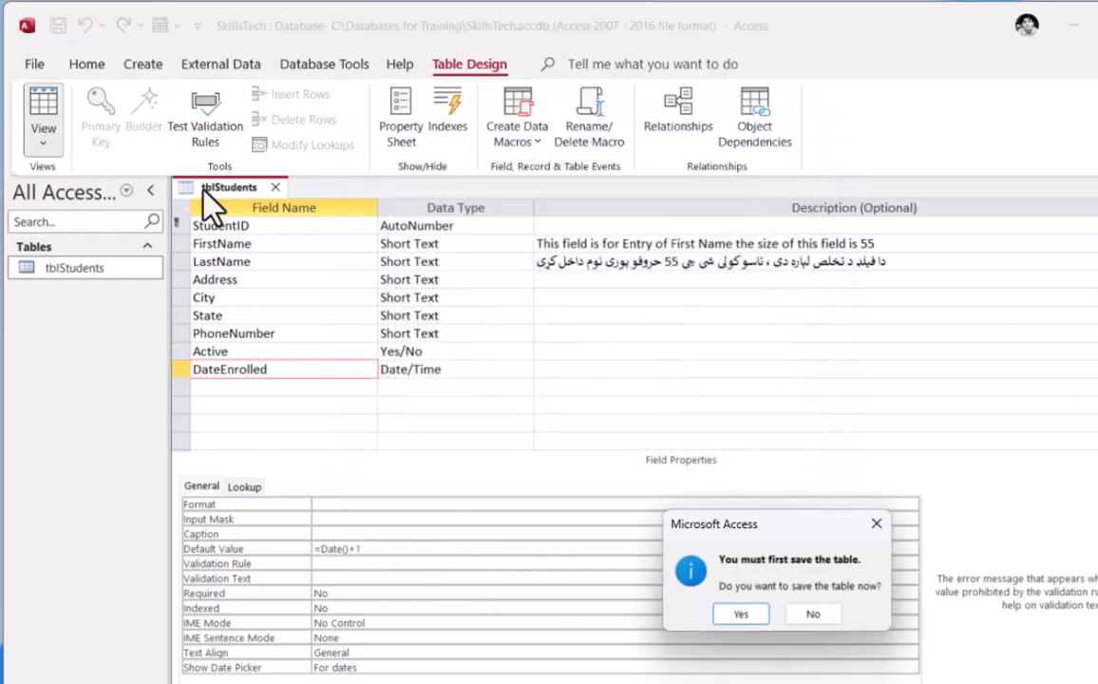
{"action": "left_click", "coordinate": [746, 615]}
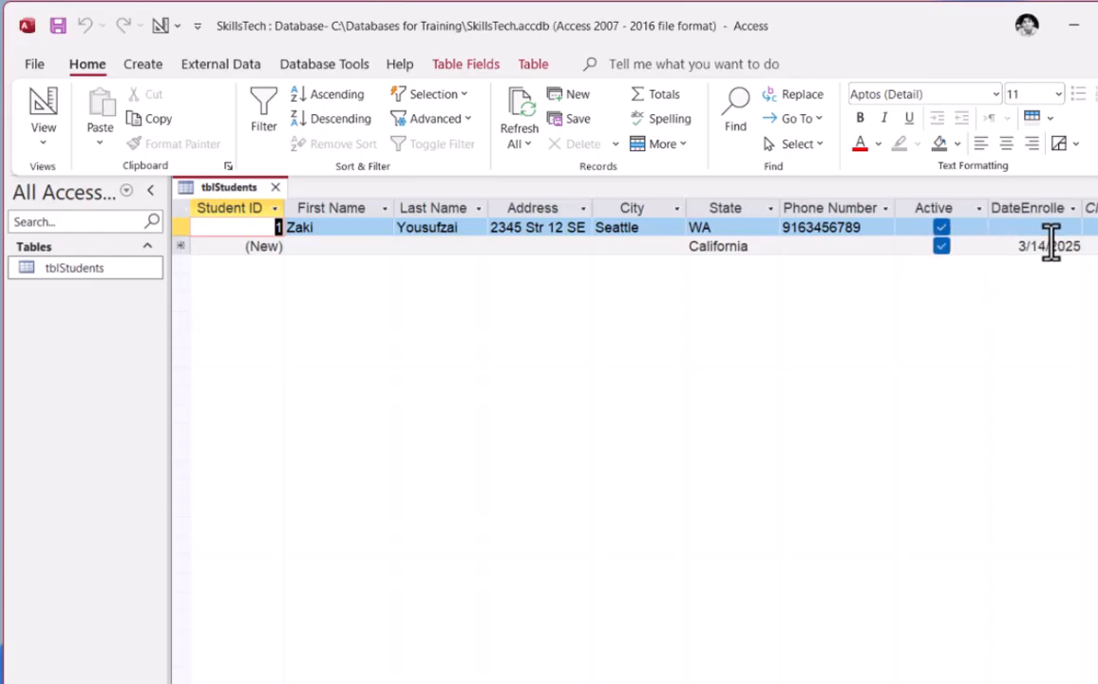
{"action": "left_click", "coordinate": [38, 103]}
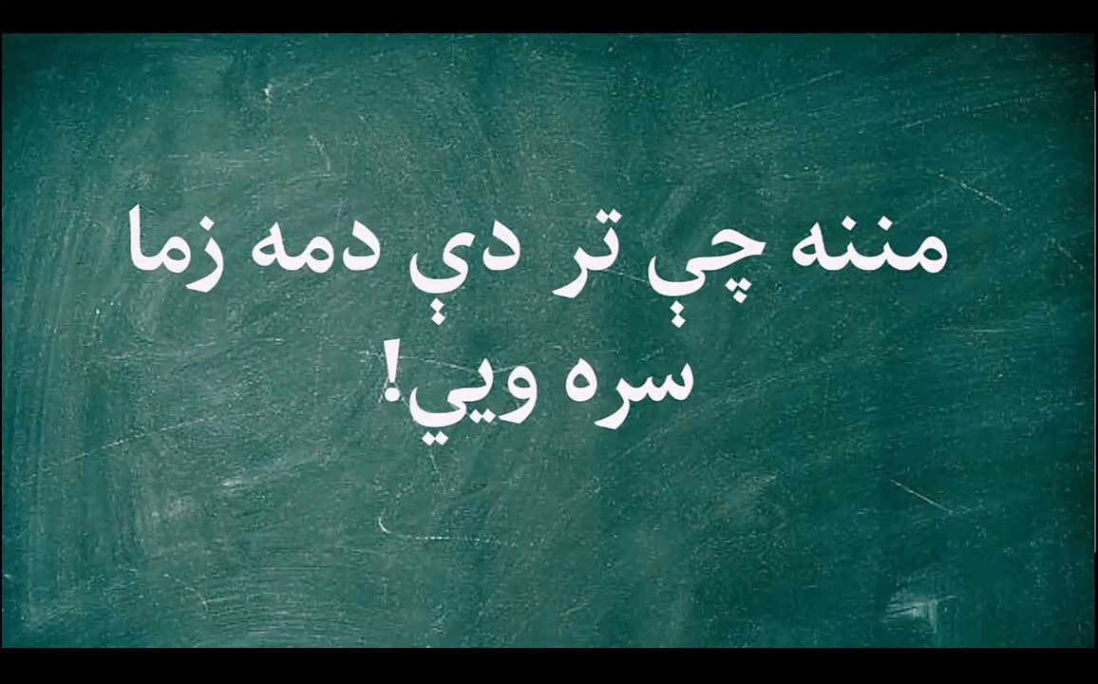
{"action": "key", "text": "Right"}
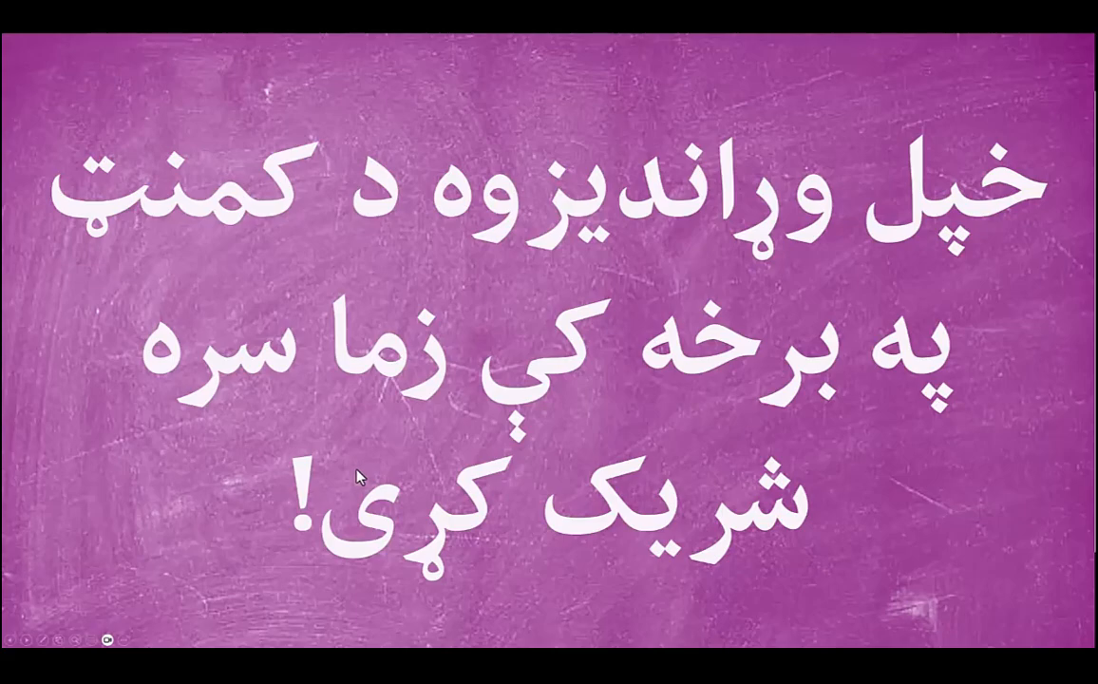
{"action": "left_click", "coordinate": [279, 481]}
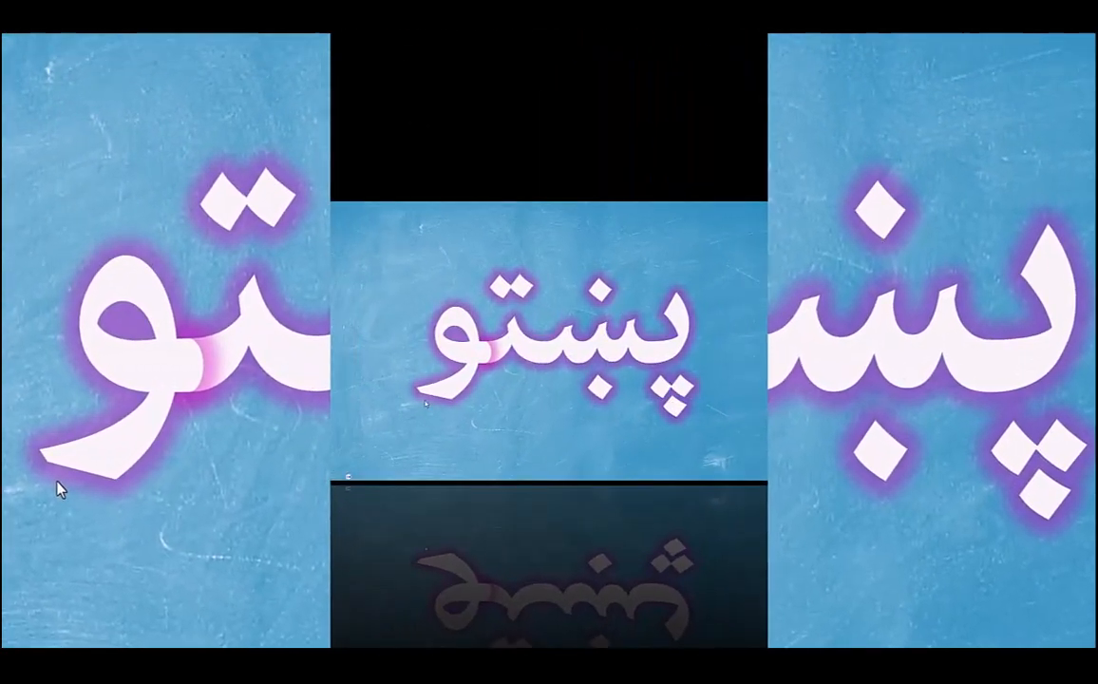